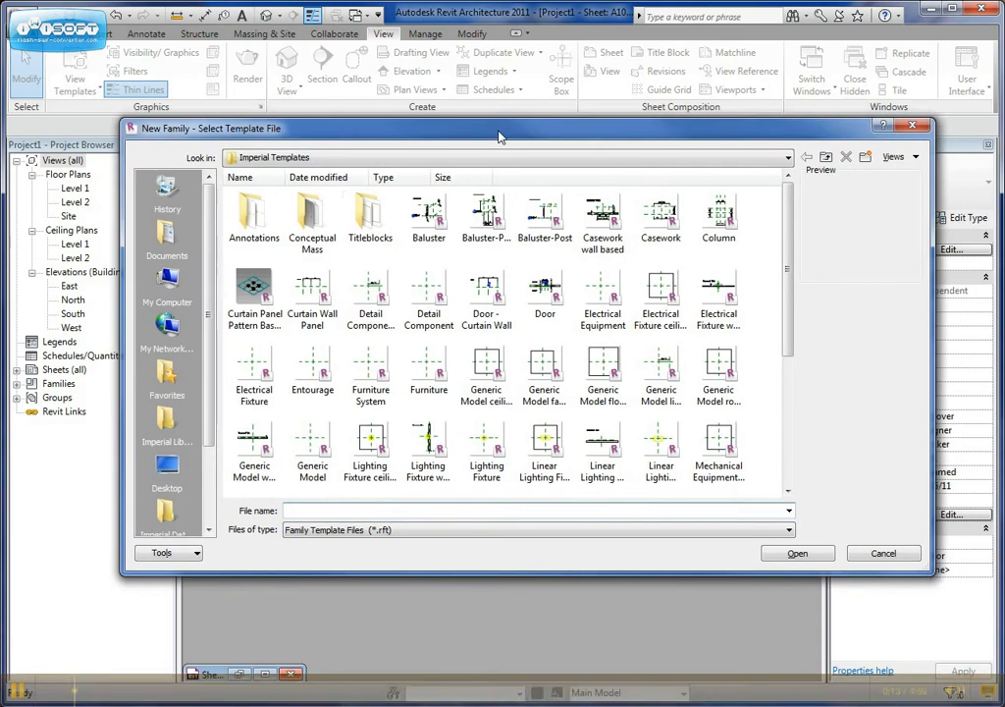
- Create a title block family from the D - 36 x 24 template and maximize its sheet view
double_click(376, 224)
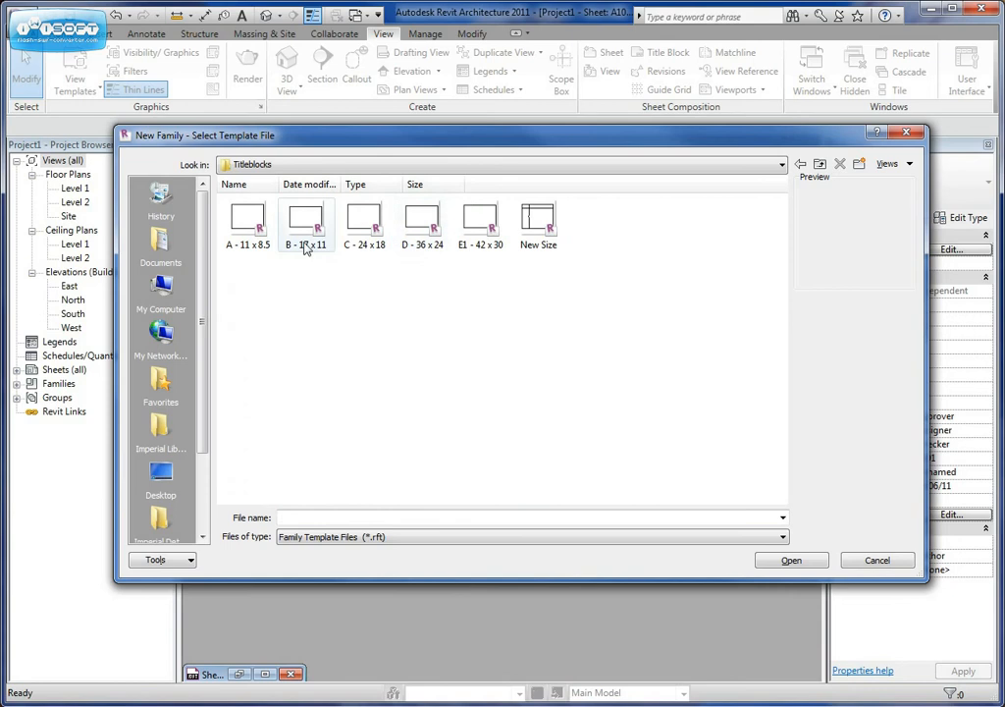
click(421, 218)
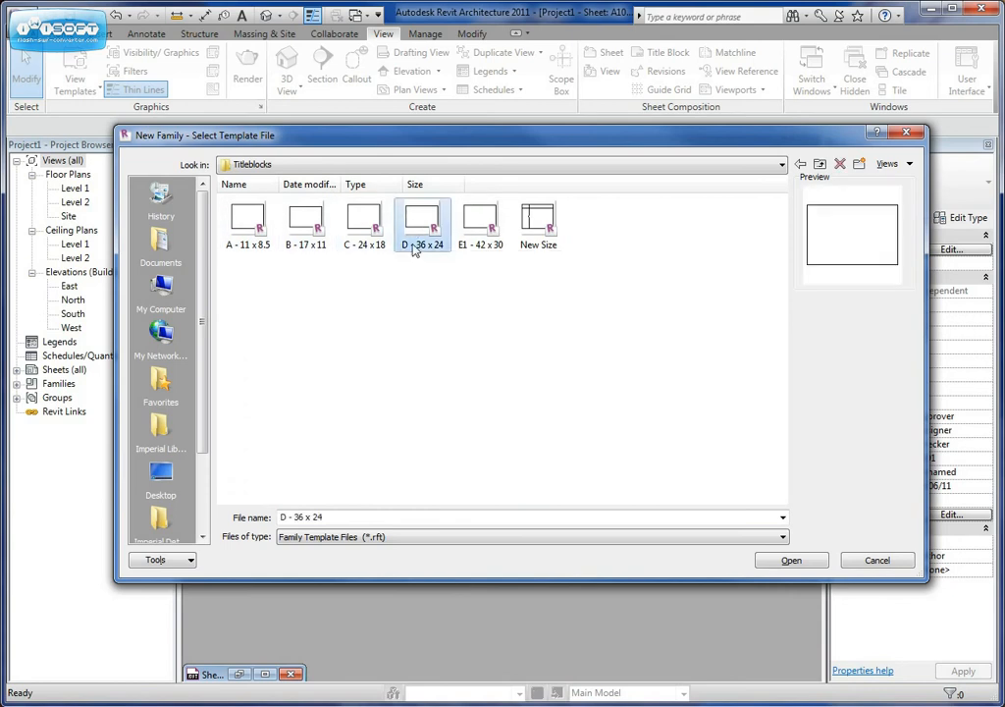
click(791, 561)
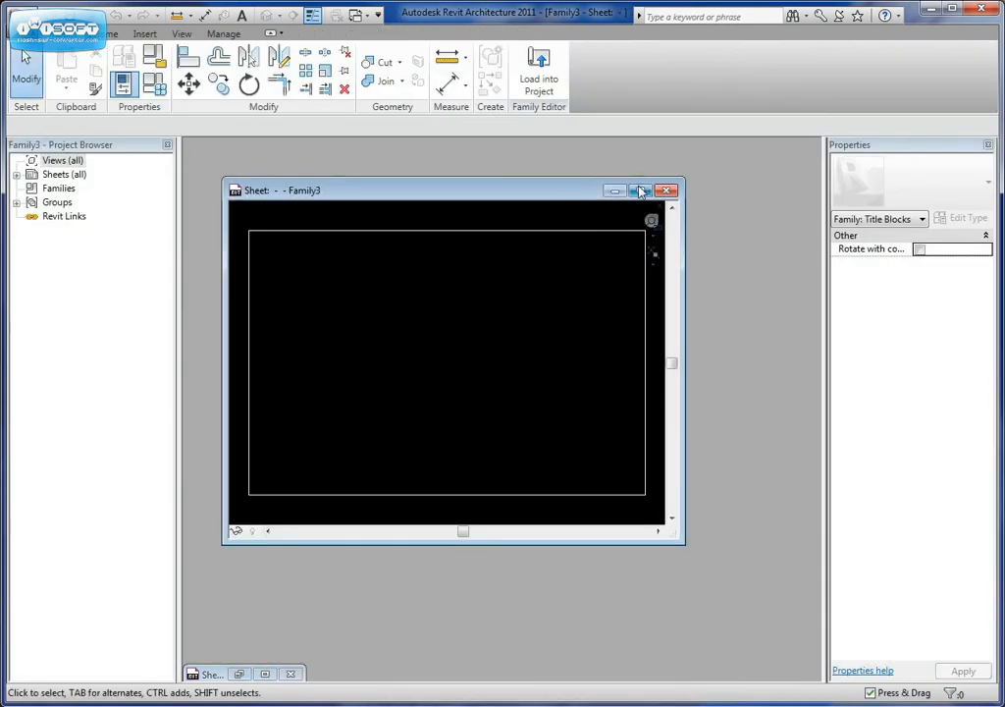
click(639, 191)
middle_drag(541, 337, 561, 375)
scroll(561, 375, up, 1)
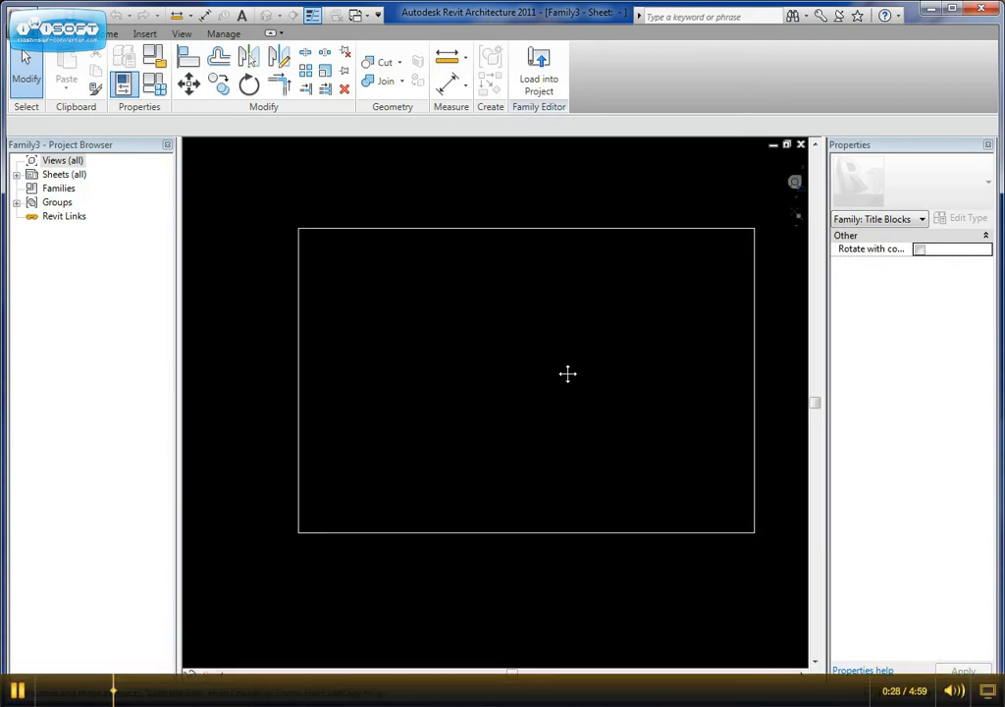
- Check the width and height of the sheet outline using its upper and right edge lines
click(596, 230)
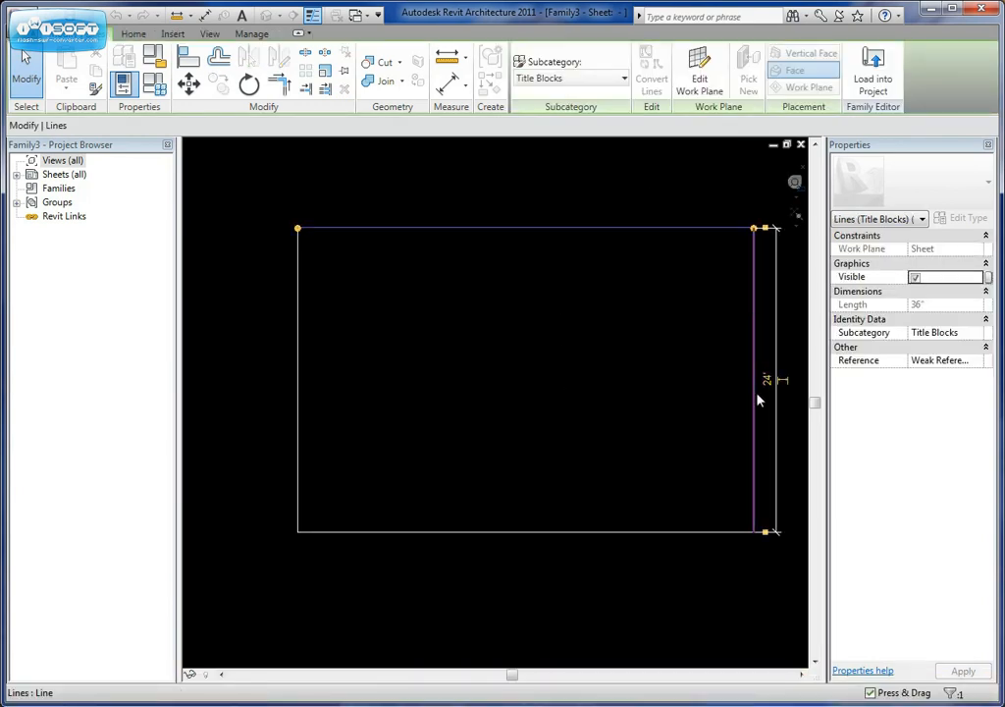
click(758, 400)
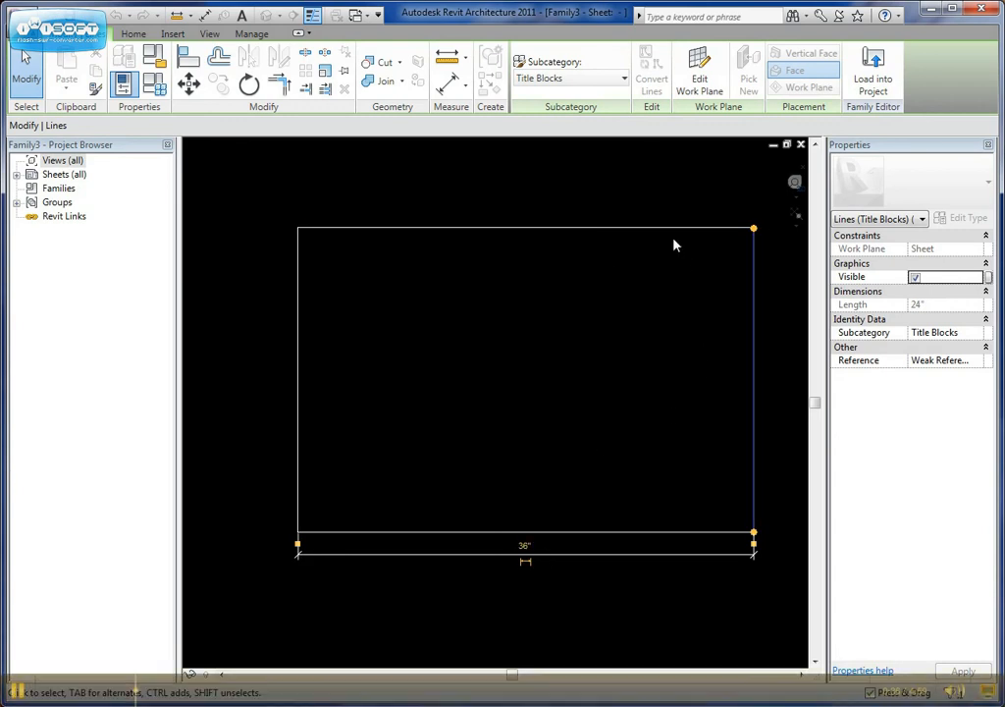
click(396, 253)
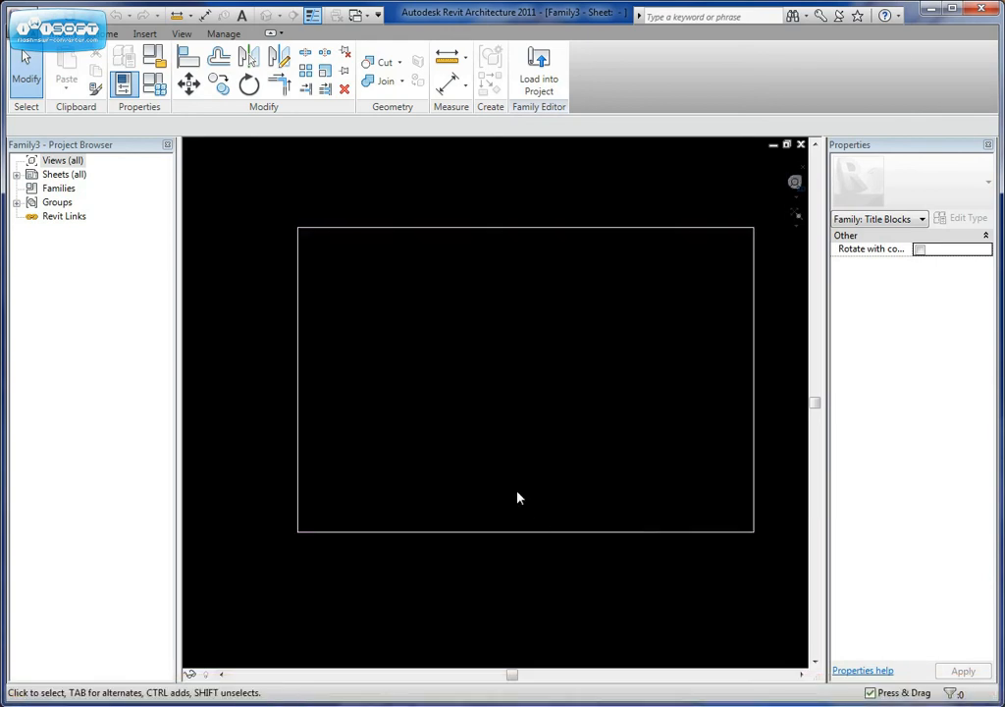
click(466, 233)
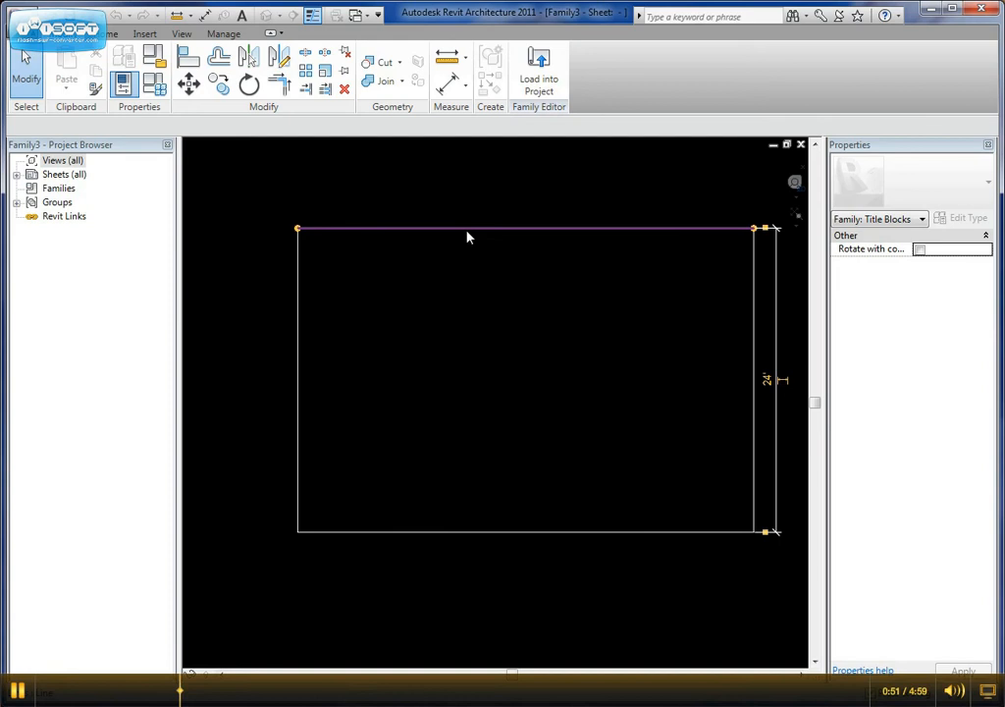
key(Escape)
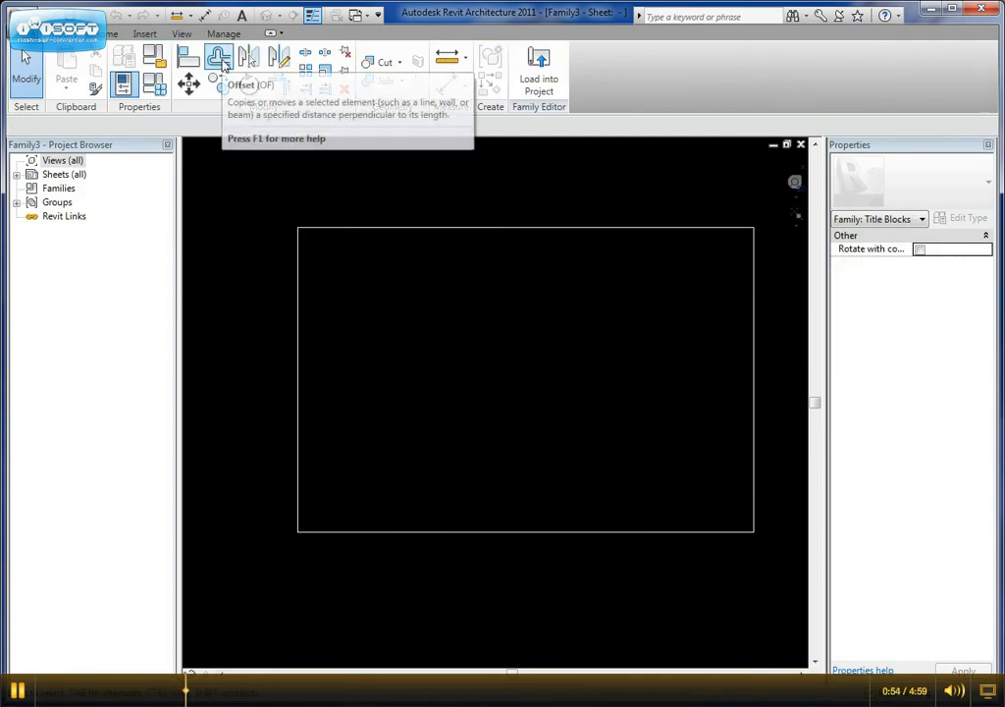
- Offset copies of the sheet outline's upper, right and lower edges 1/2" inward
click(218, 58)
double_click(182, 125)
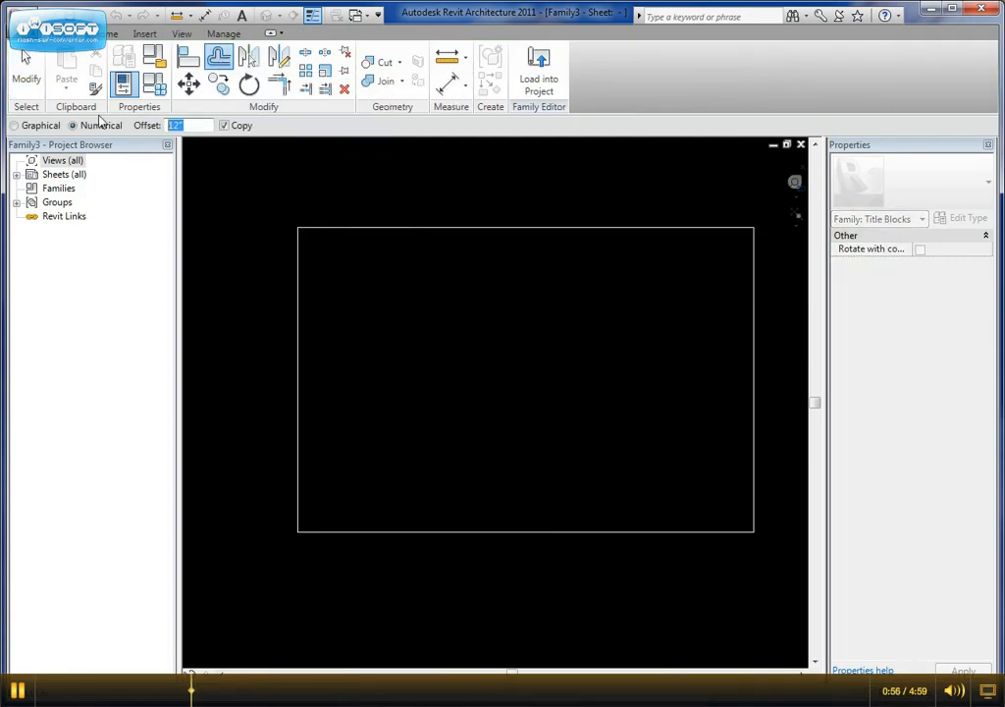
text(1/2)
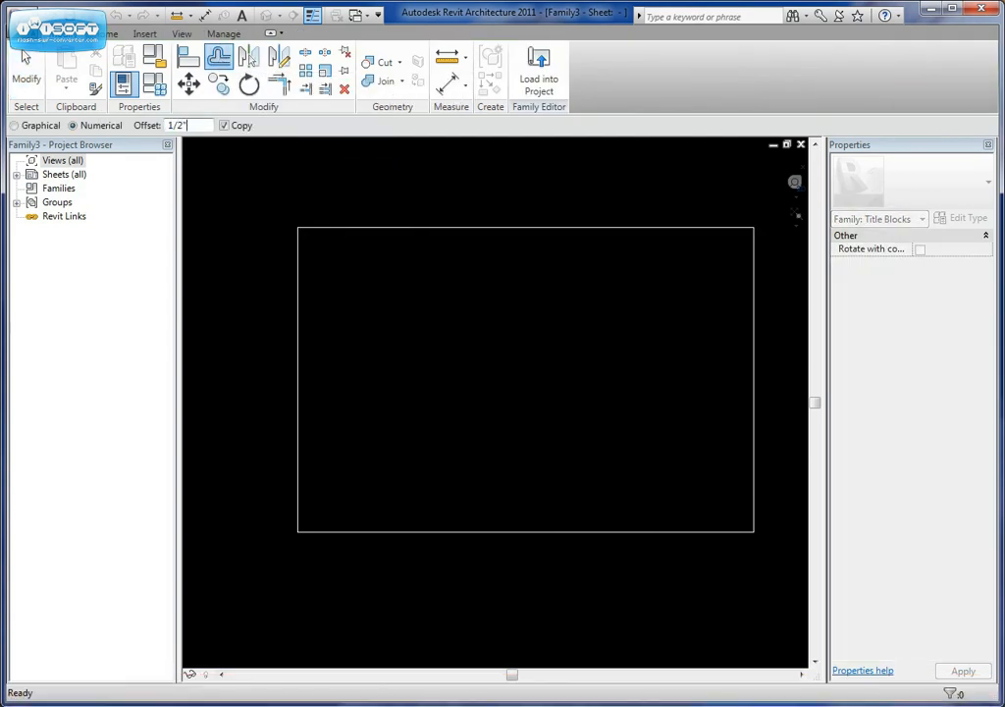
key(Return)
click(657, 236)
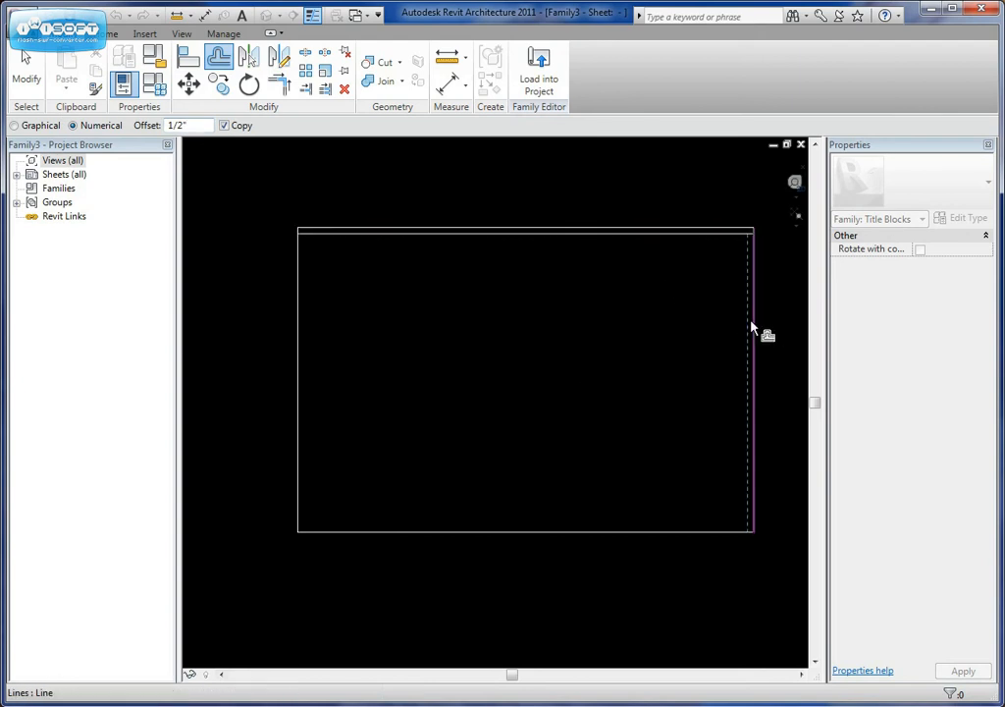
click(750, 328)
click(683, 531)
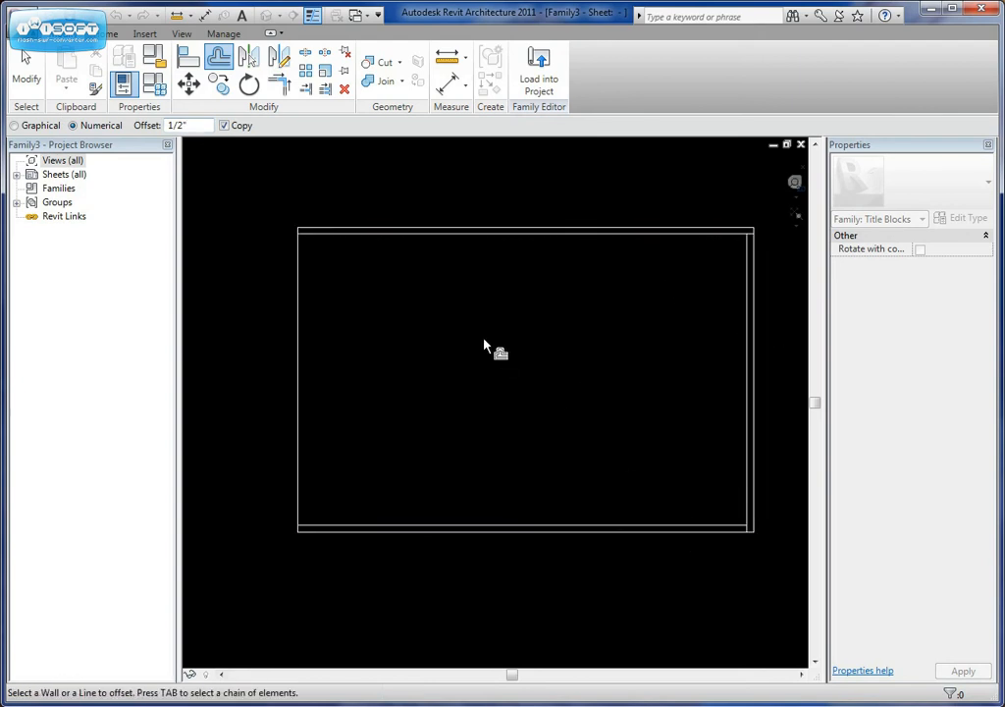
- Offset a copy of the sheet outline's left edge 1" inward
click(187, 120)
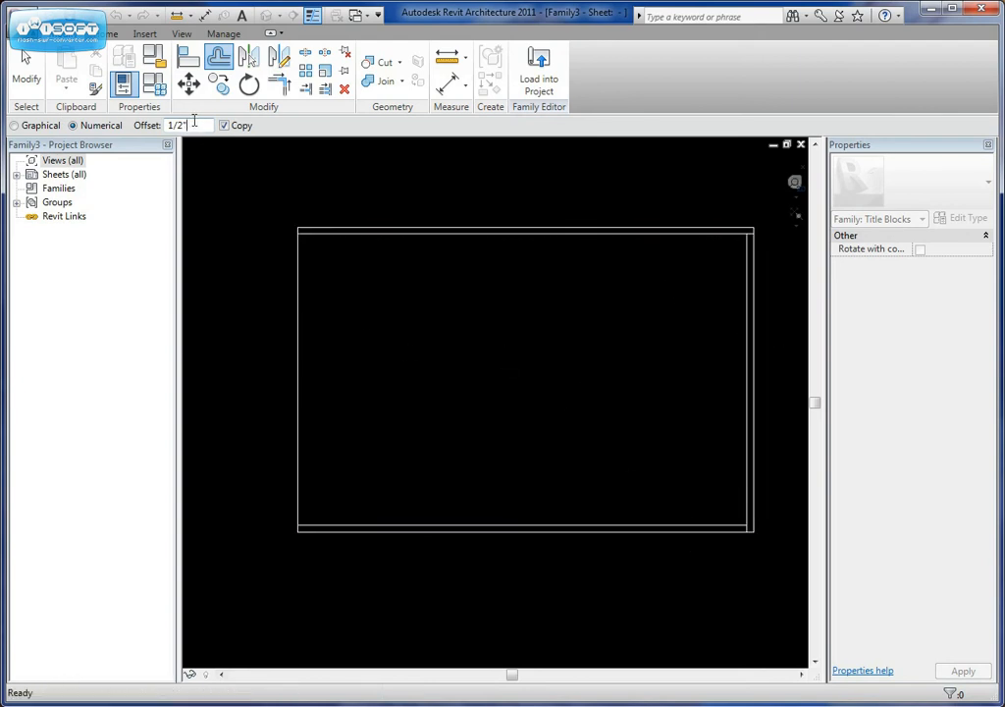
double_click(187, 119)
text(1)
click(307, 327)
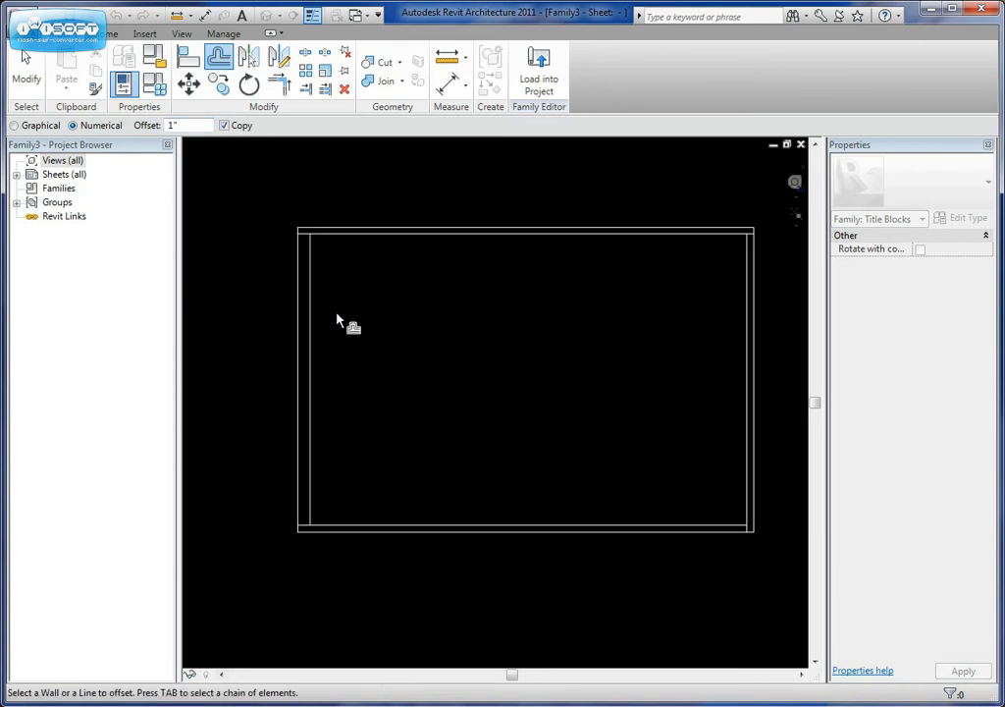
- Trim the offset border lines to each other at all four corners to form a closed inner rectangle
key(t)
key(r)
click(314, 236)
click(314, 253)
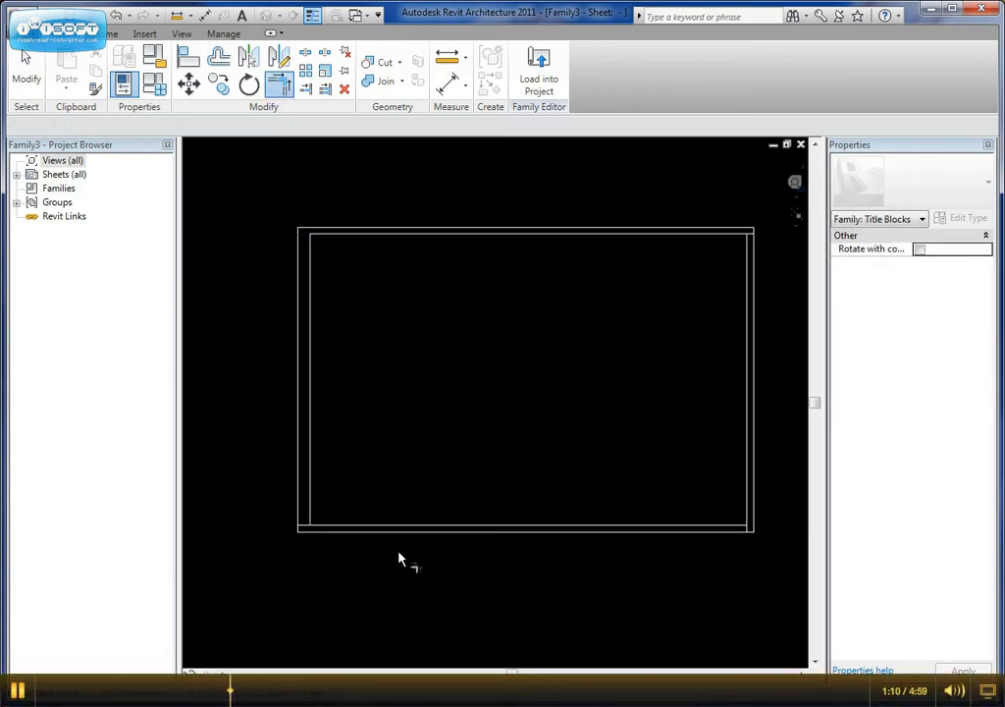
click(322, 525)
click(714, 527)
click(744, 501)
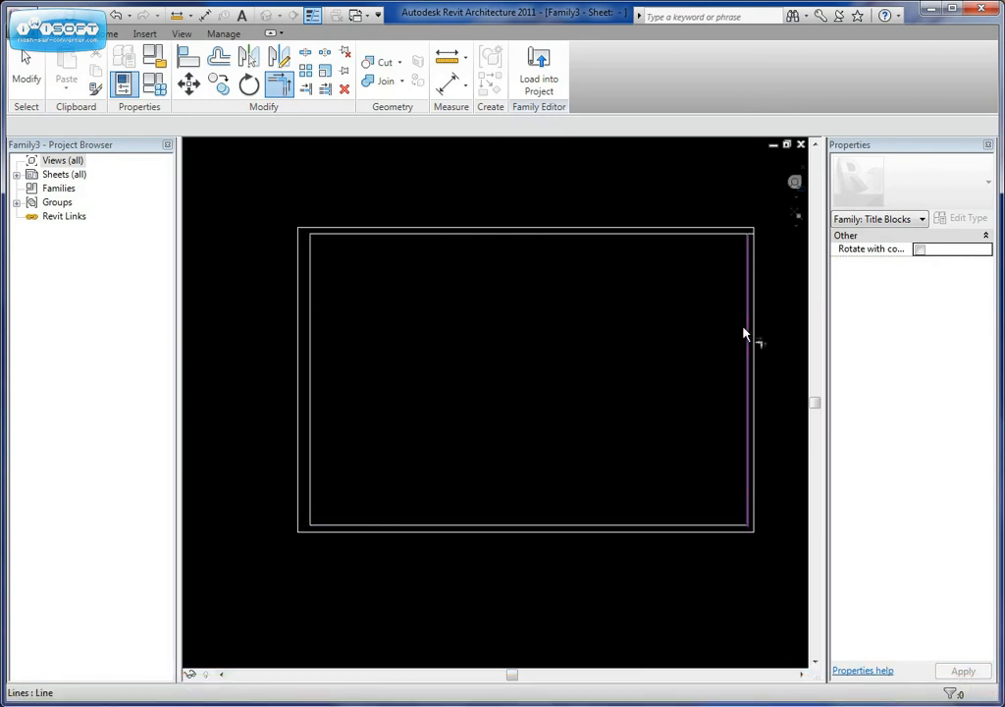
click(744, 294)
click(723, 235)
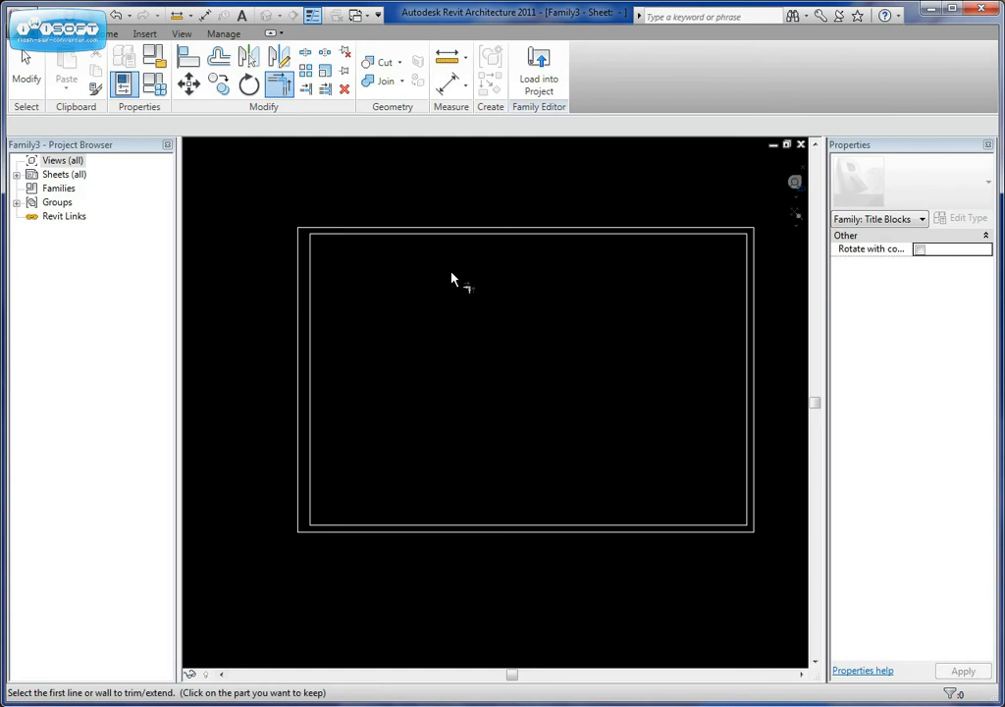
right_click(486, 285)
click(535, 301)
right_click(550, 300)
click(589, 310)
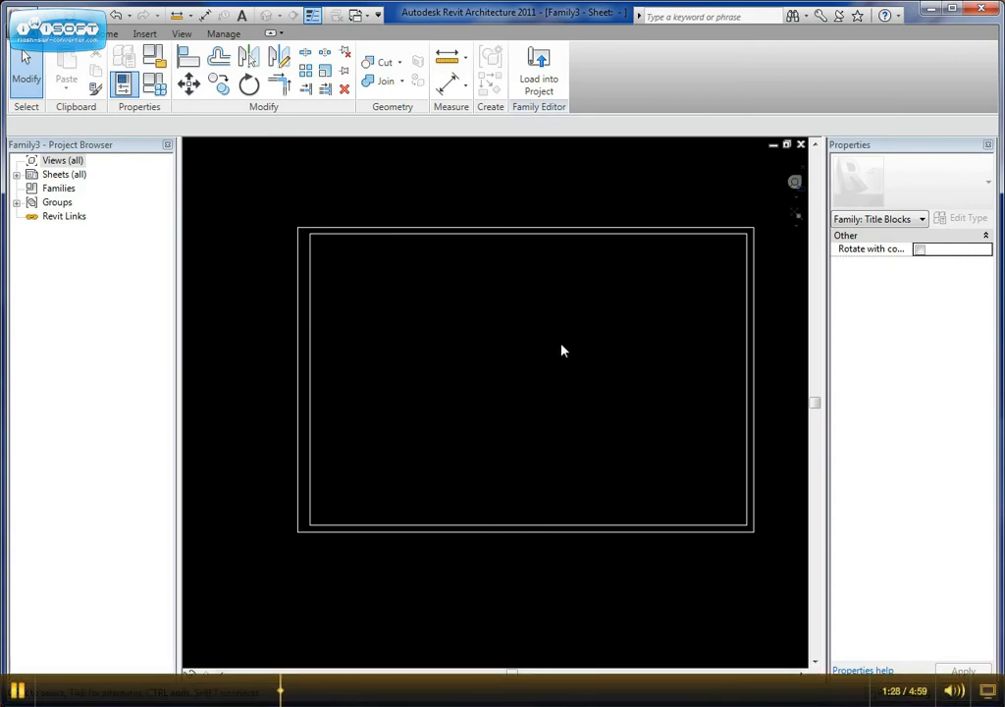
- Offset a copy of the inner border's right line 3" inward to form a vertical title strip
scroll(593, 359, up, 1)
middle_drag(594, 356, 583, 375)
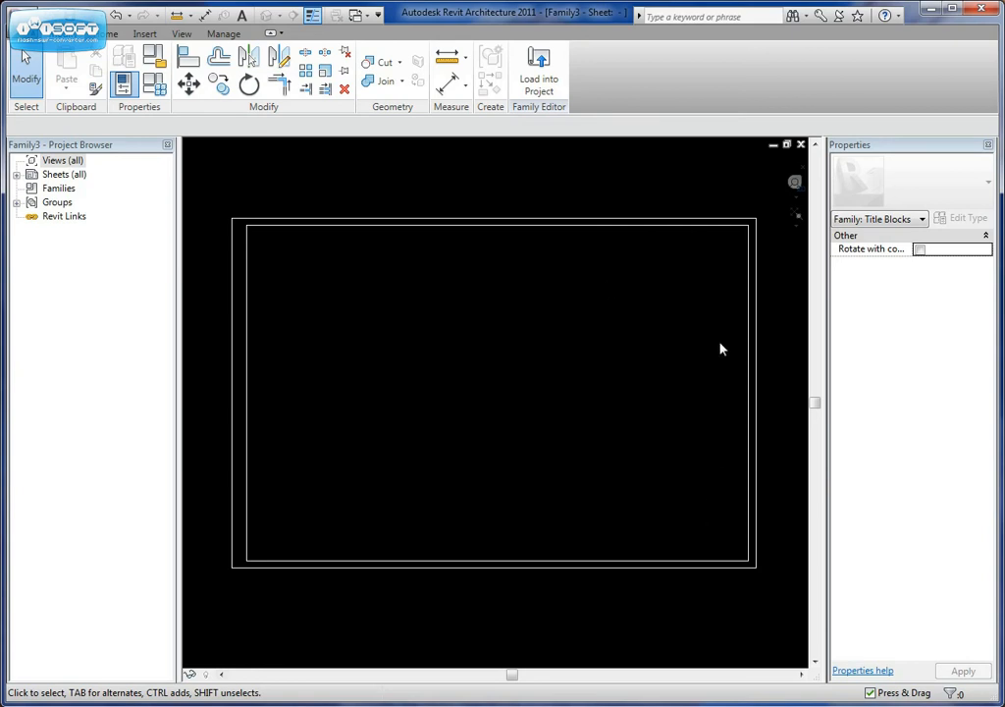
click(219, 57)
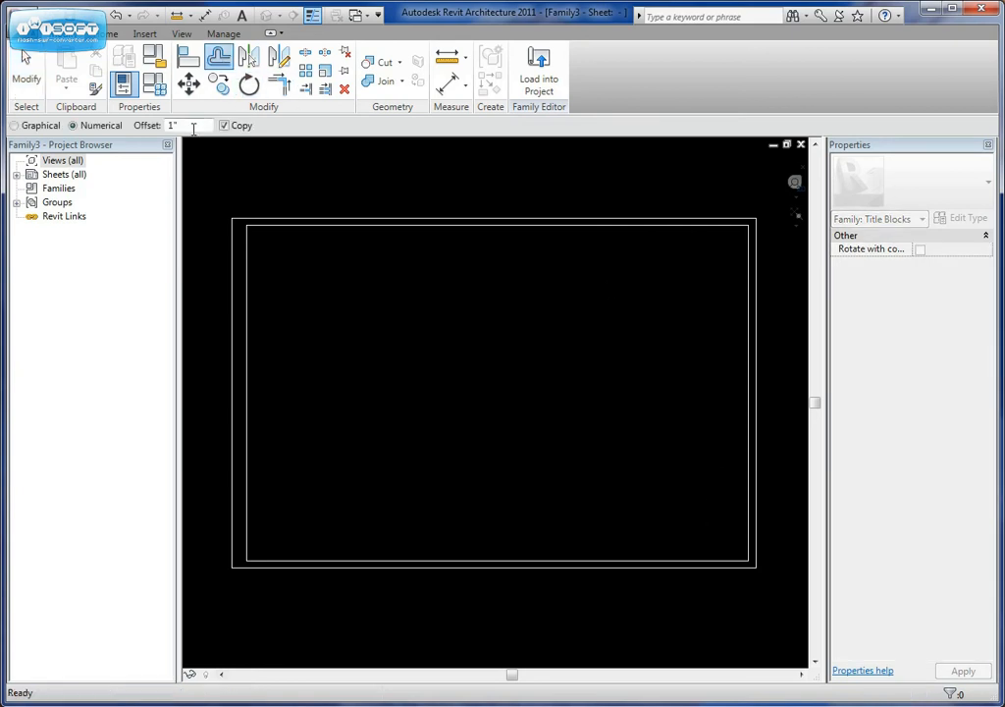
text(3)
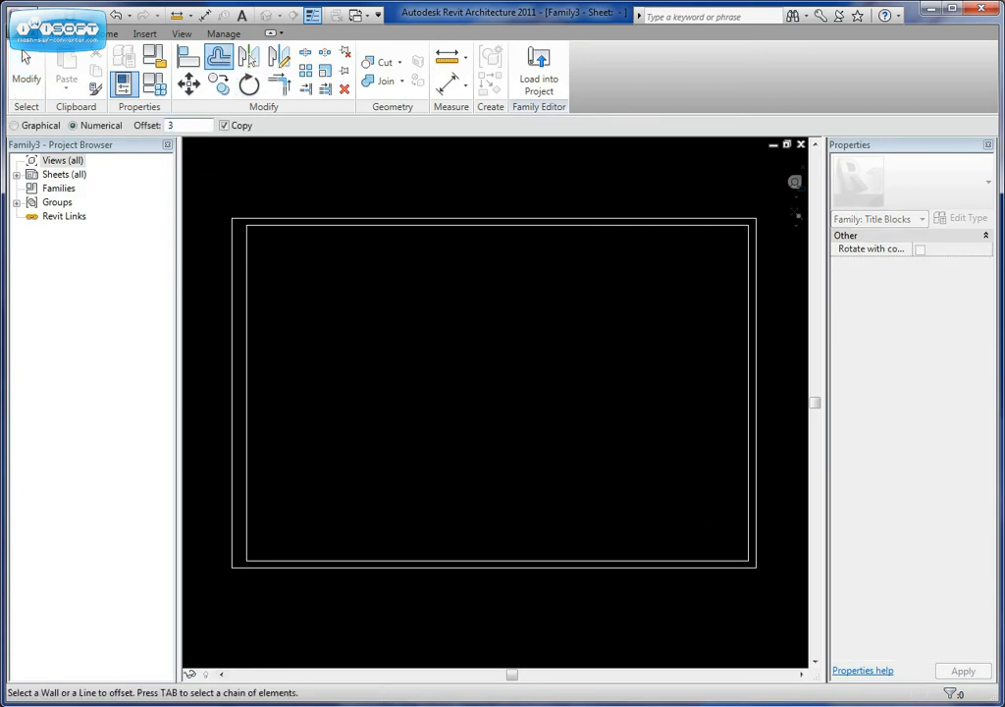
click(747, 305)
key(Escape)
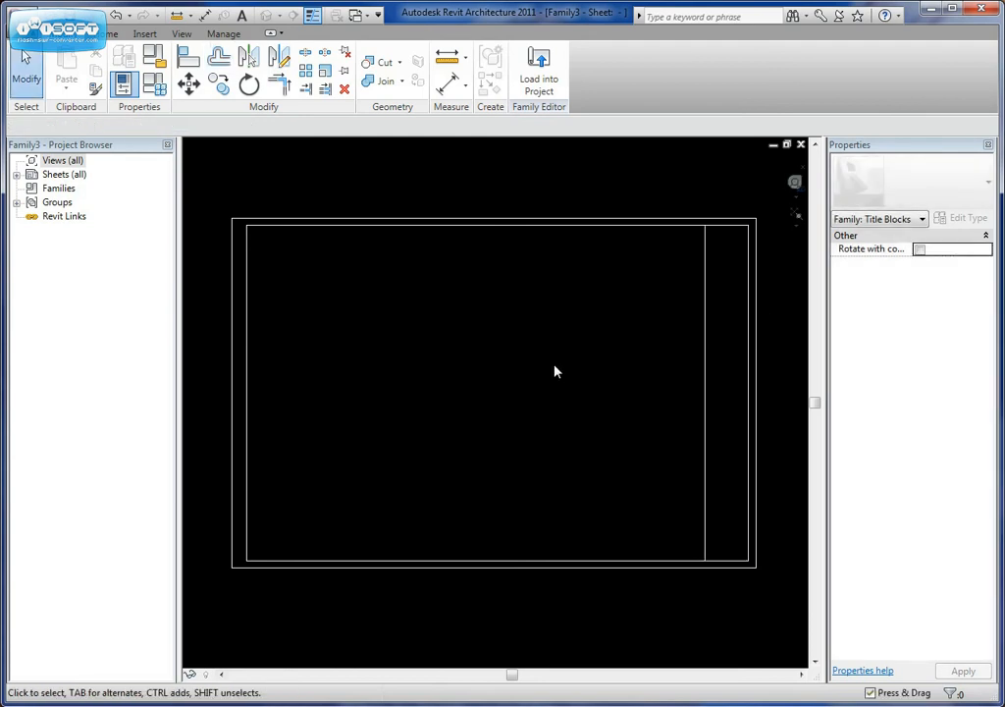
scroll(553, 370, down, 1)
middle_drag(563, 388, 571, 436)
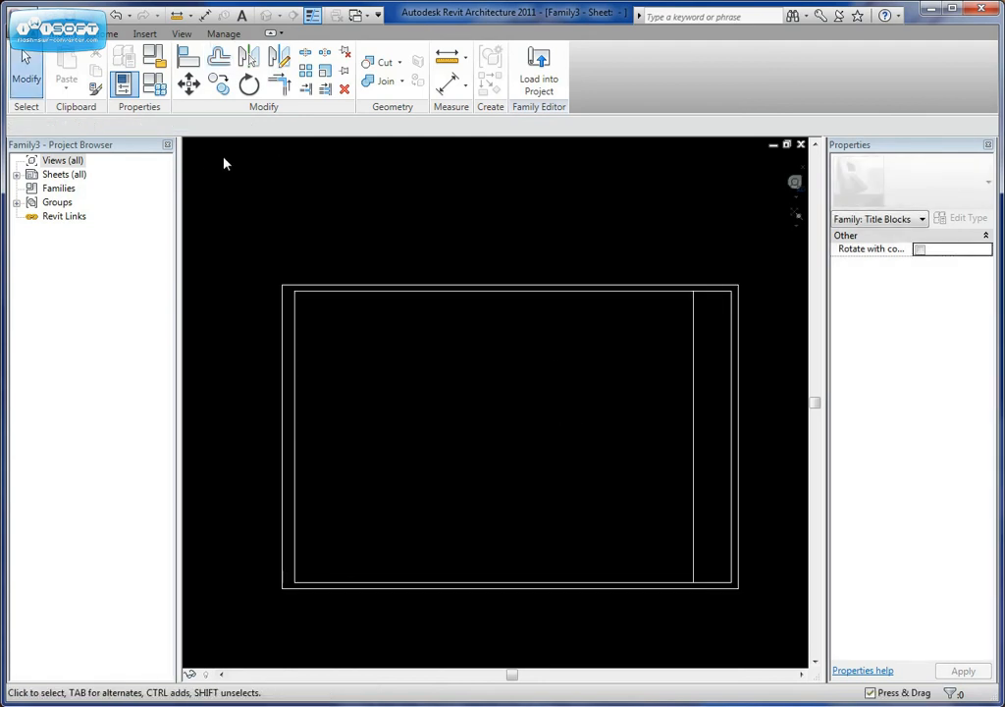
click(144, 33)
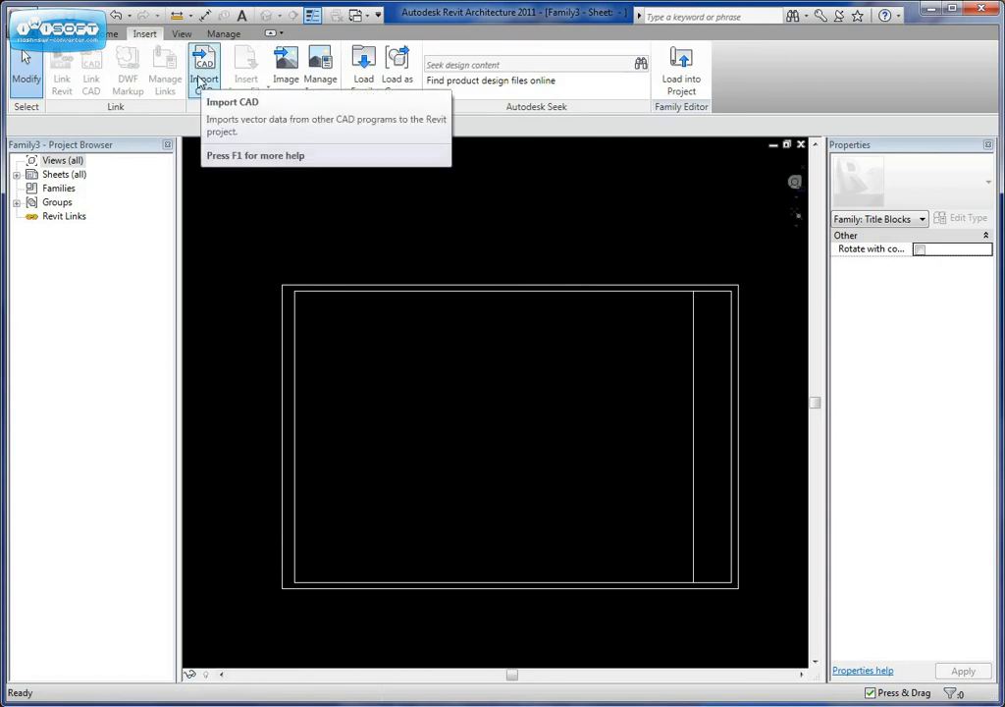
mouse_move(419, 217)
middle_down()
mouse_move(431, 221)
mouse_move(422, 228)
middle_up()
scroll(372, 175, down, 1)
middle_drag(372, 175, 389, 296)
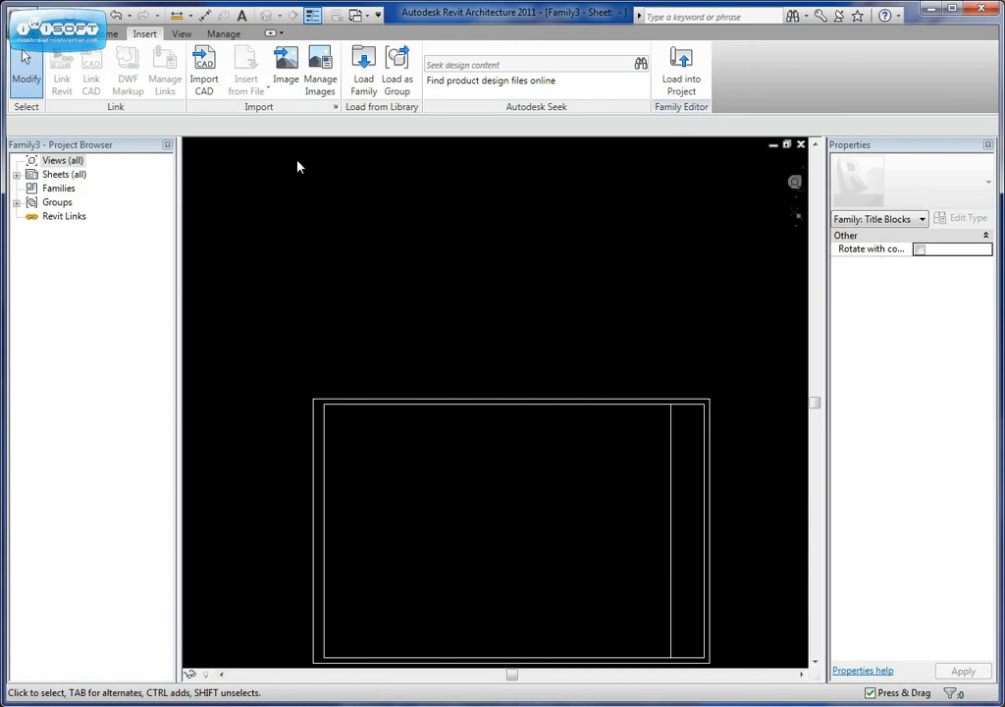
middle_drag(330, 377, 426, 276)
middle_drag(521, 502, 482, 517)
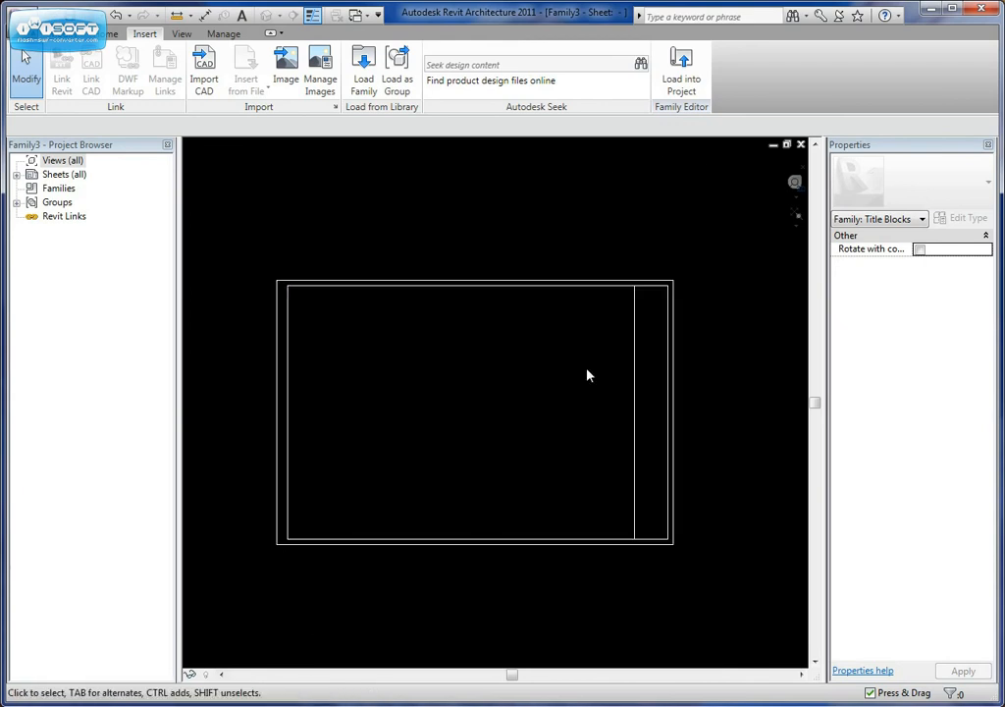
scroll(484, 384, up, 2)
middle_drag(495, 400, 500, 368)
scroll(491, 367, up, 1)
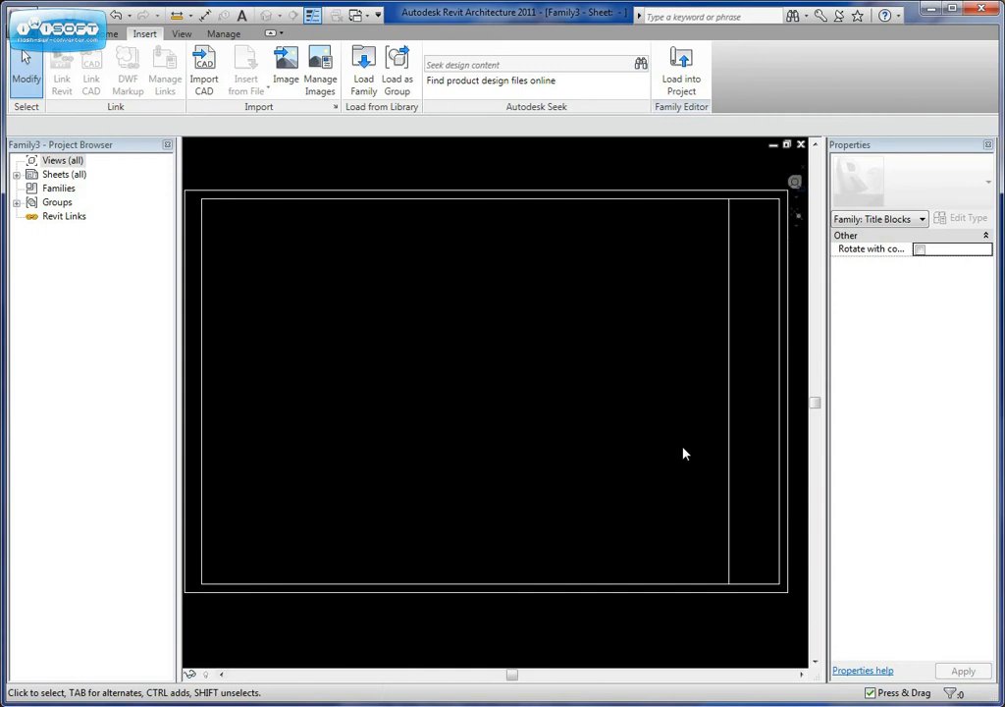
- Place a label with the Sheet Number parameter near the lower end of the vertical title strip
scroll(749, 579, up, 1)
middle_drag(749, 569, 507, 540)
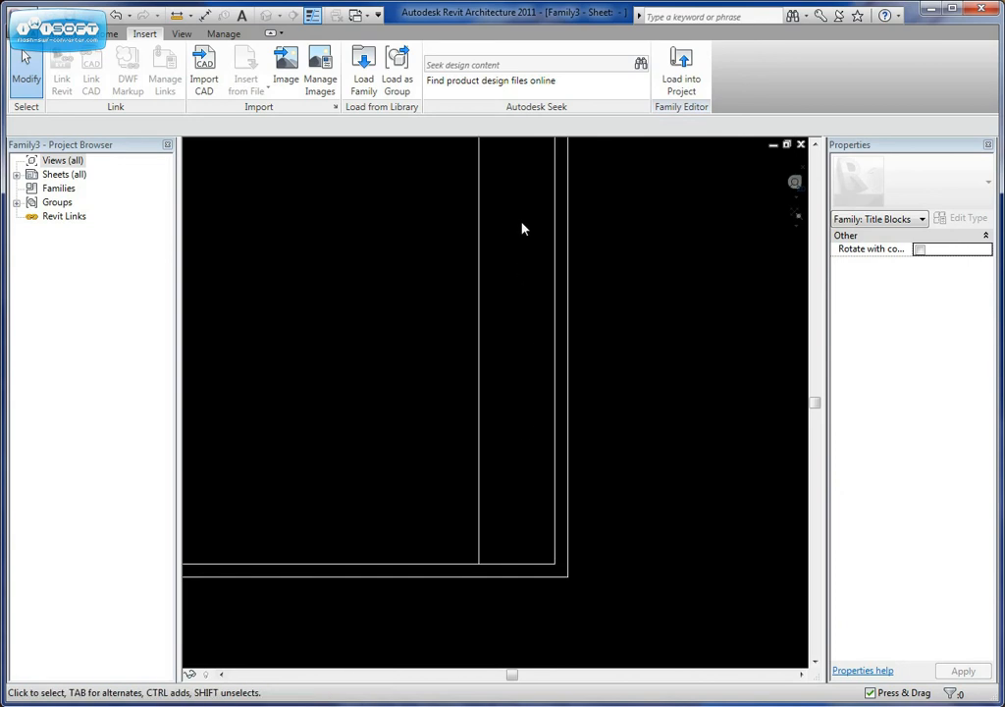
click(110, 36)
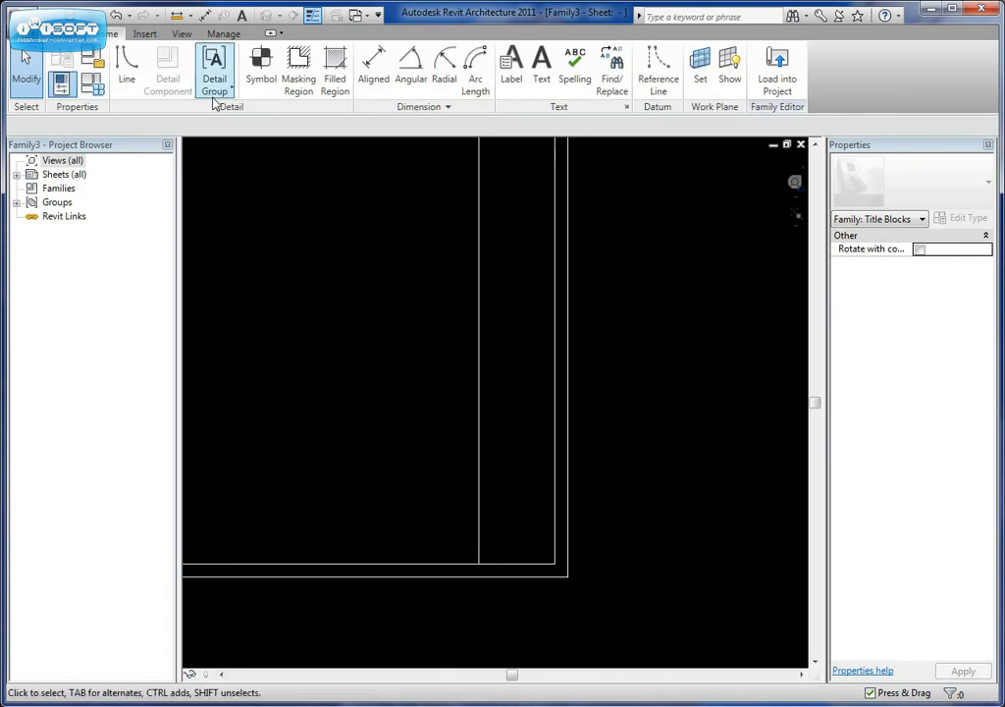
click(512, 65)
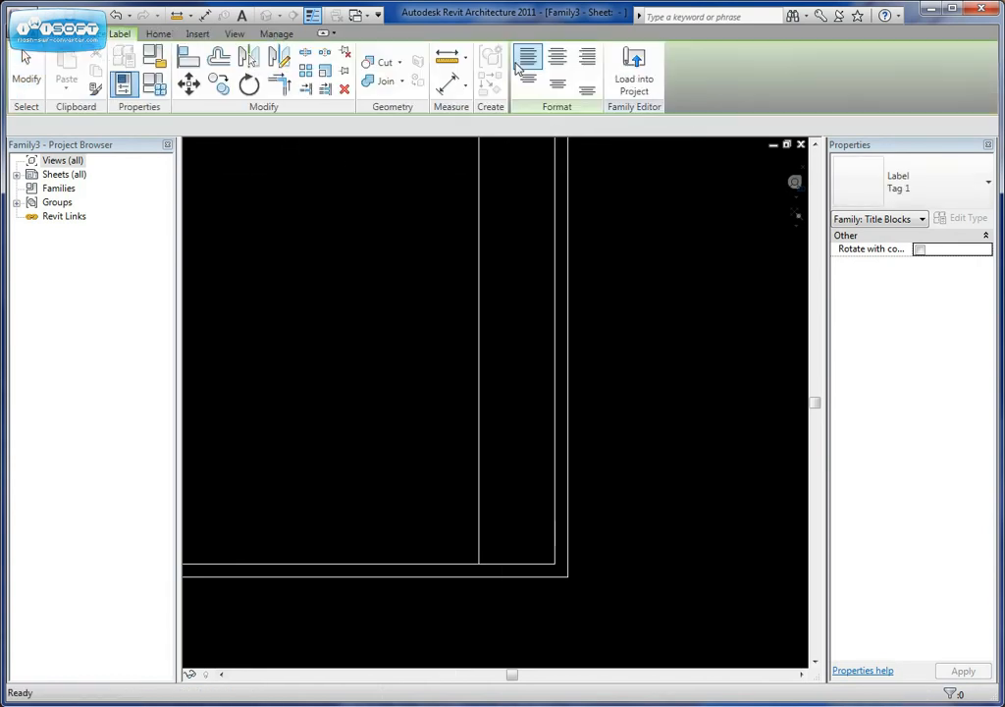
click(489, 523)
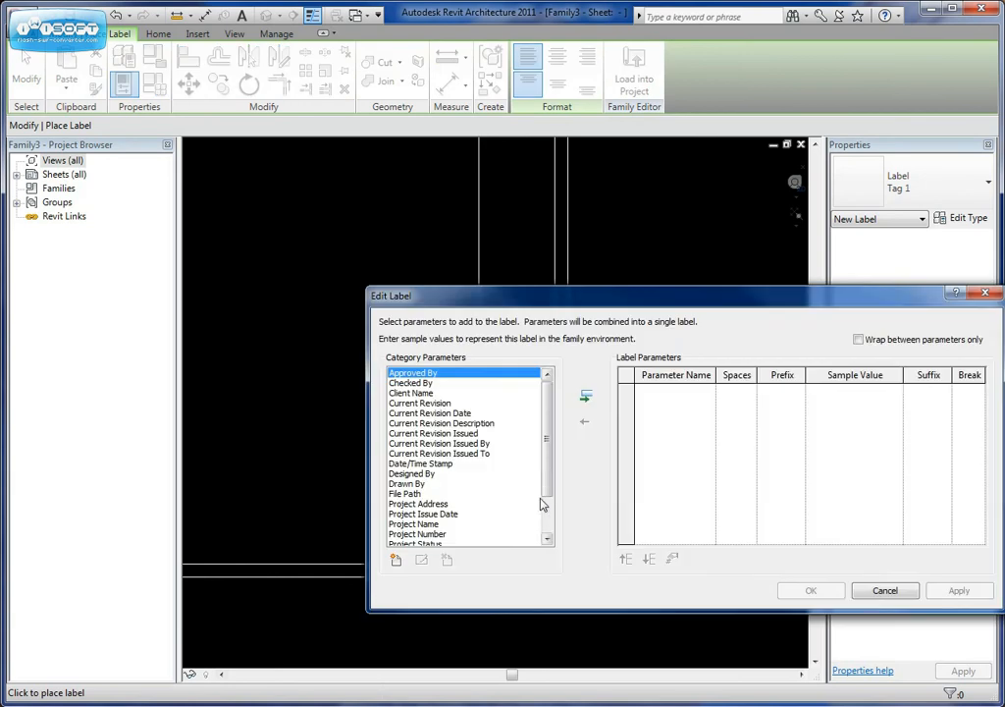
scroll(548, 444, down, 2)
scroll(549, 501, up, 2)
scroll(550, 469, down, 2)
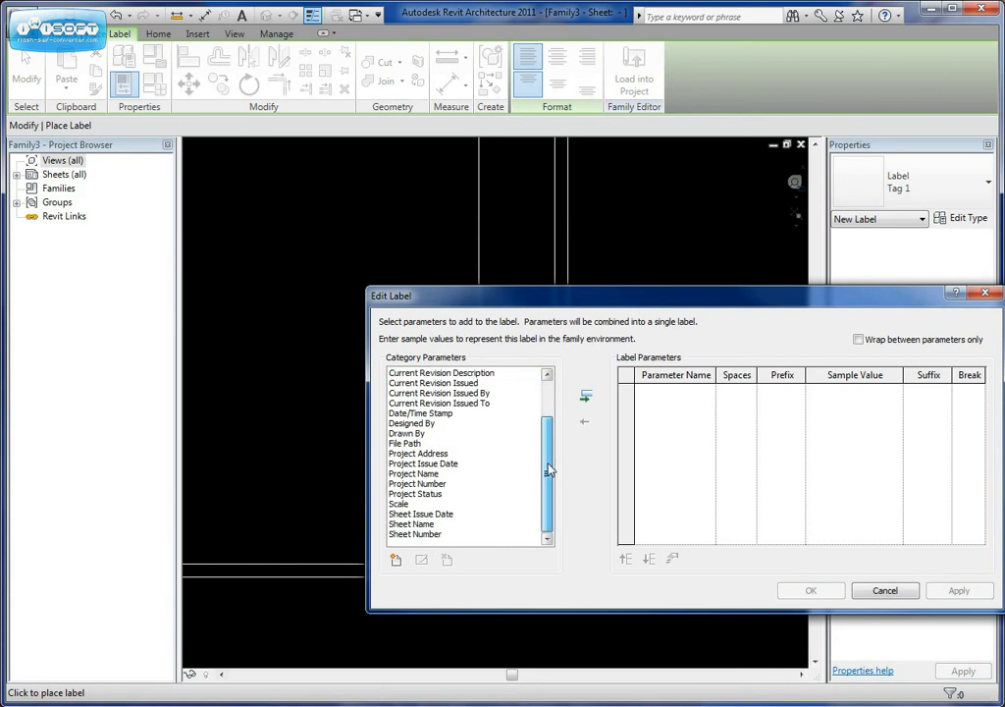
click(411, 535)
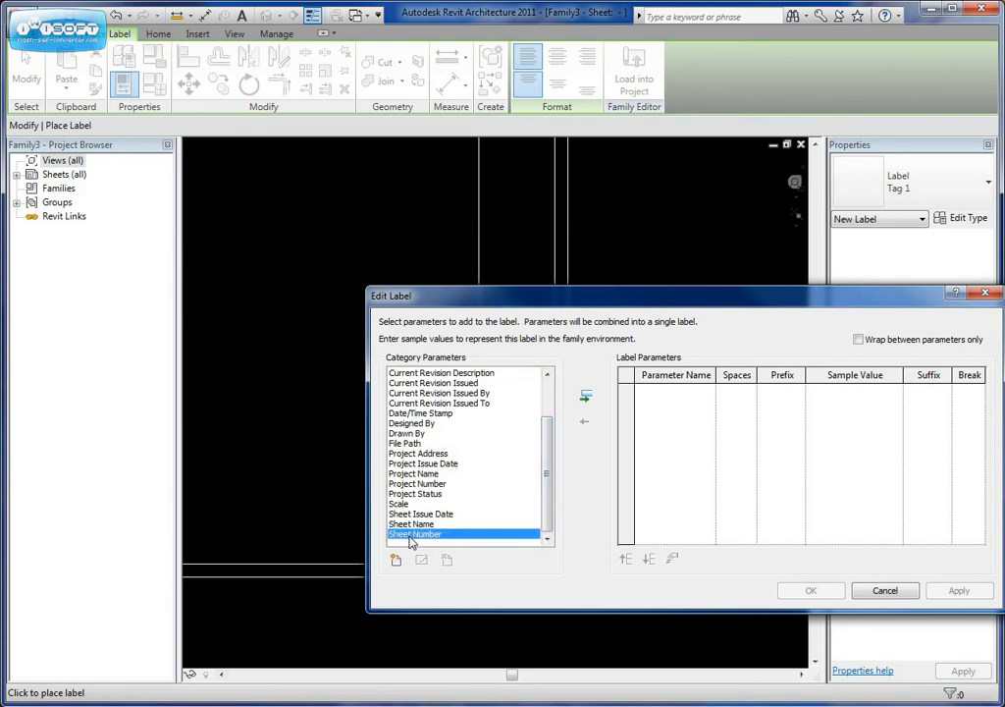
click(586, 396)
click(810, 590)
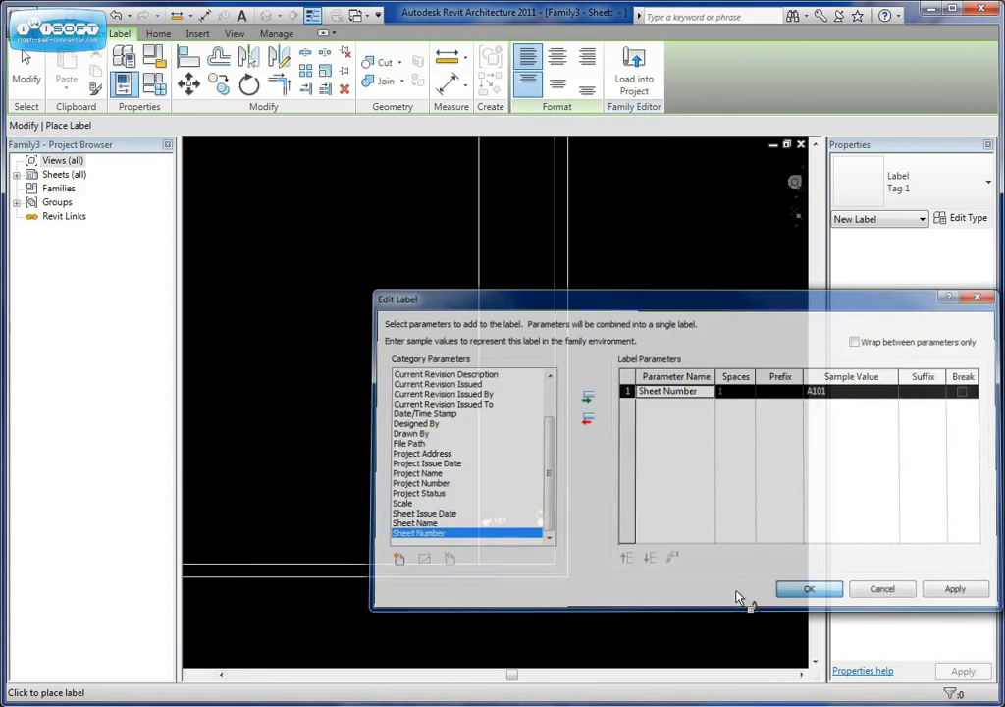
- Reposition the sheet number label and stretch its box across the full width of the title strip
scroll(502, 543, up, 1)
middle_drag(526, 538, 469, 451)
key(Escape)
click(413, 393)
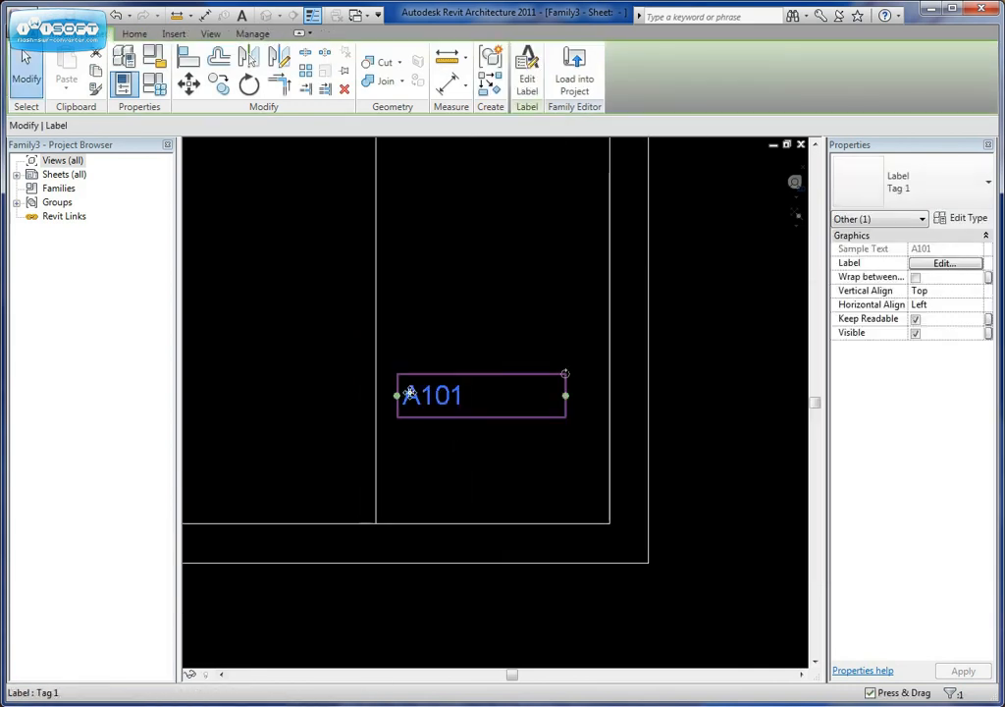
mouse_move(426, 392)
mouse_down()
mouse_move(416, 396)
mouse_move(415, 376)
mouse_up()
drag(549, 375, 604, 375)
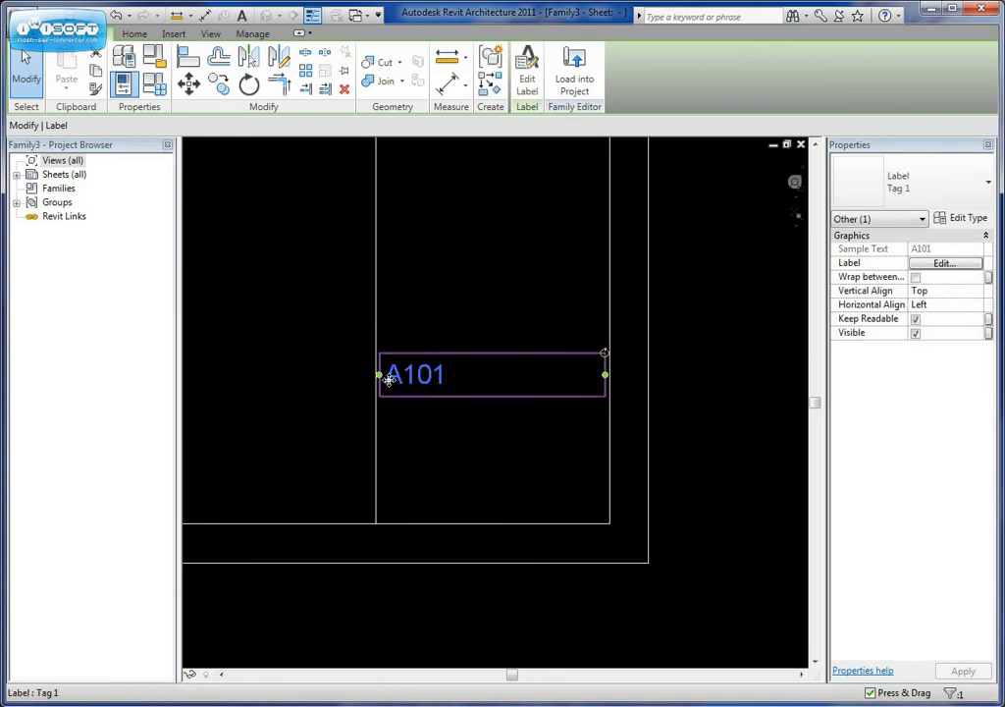
drag(380, 380, 379, 377)
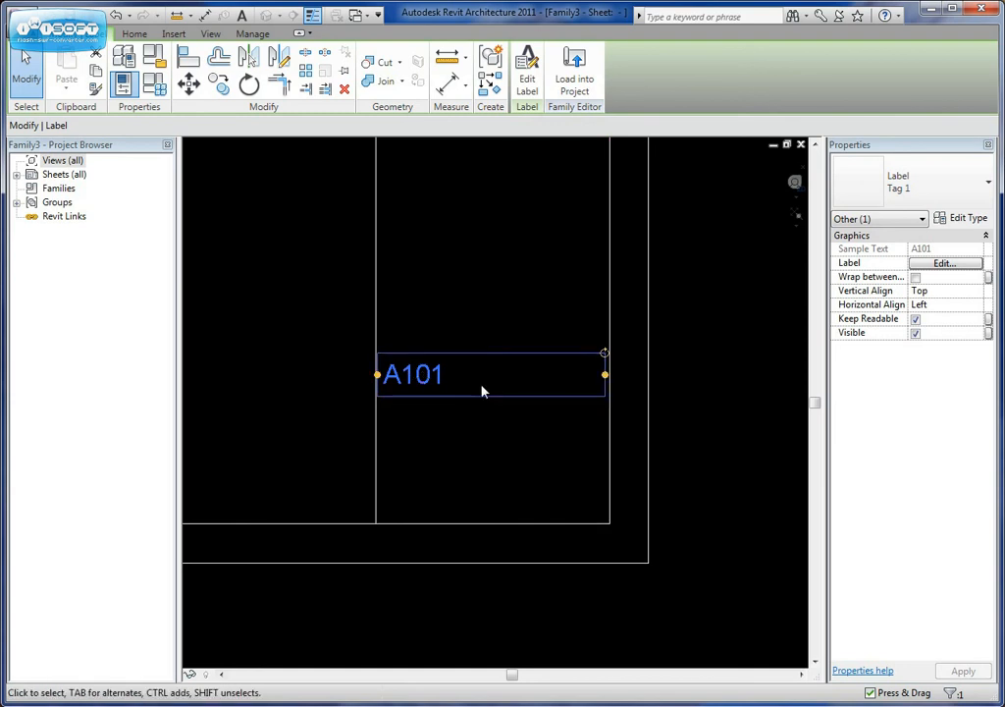
- Move the sheet number label slightly lower within the title strip
click(456, 445)
click(395, 371)
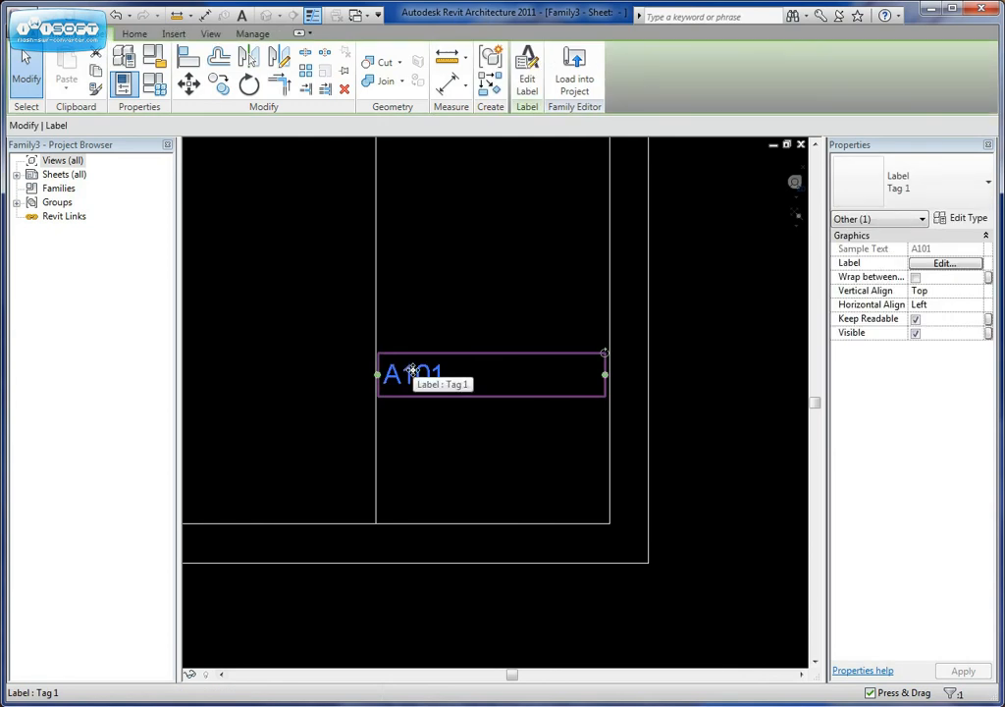
drag(394, 371, 417, 394)
click(489, 309)
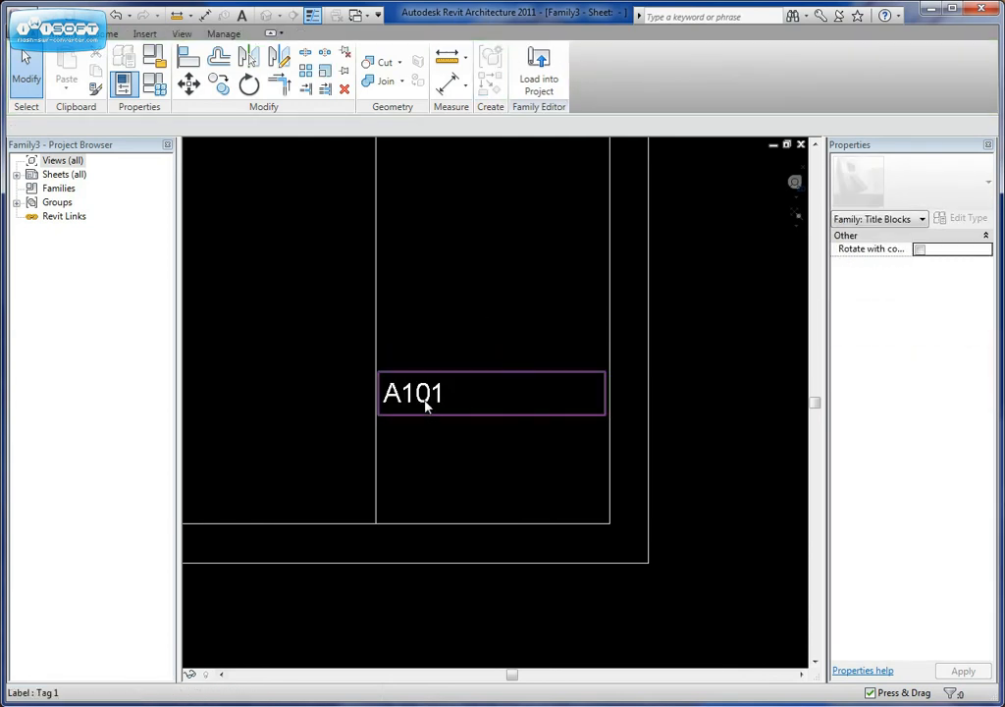
- Duplicate the sheet number label's type as Tag 2 and set its text size to 3/4"
click(428, 397)
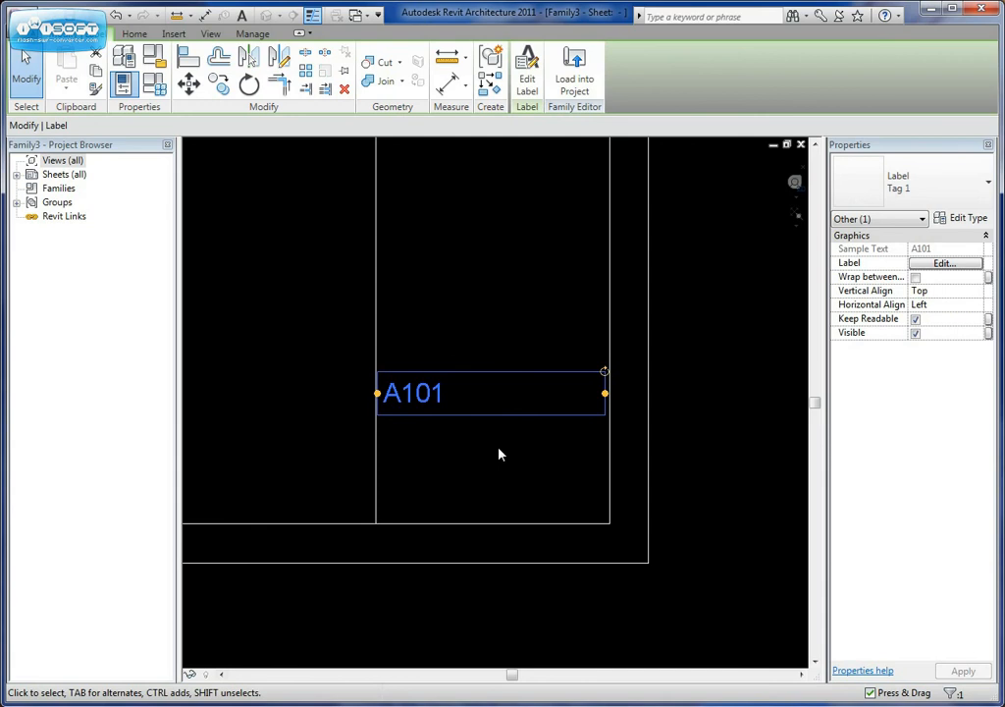
click(963, 198)
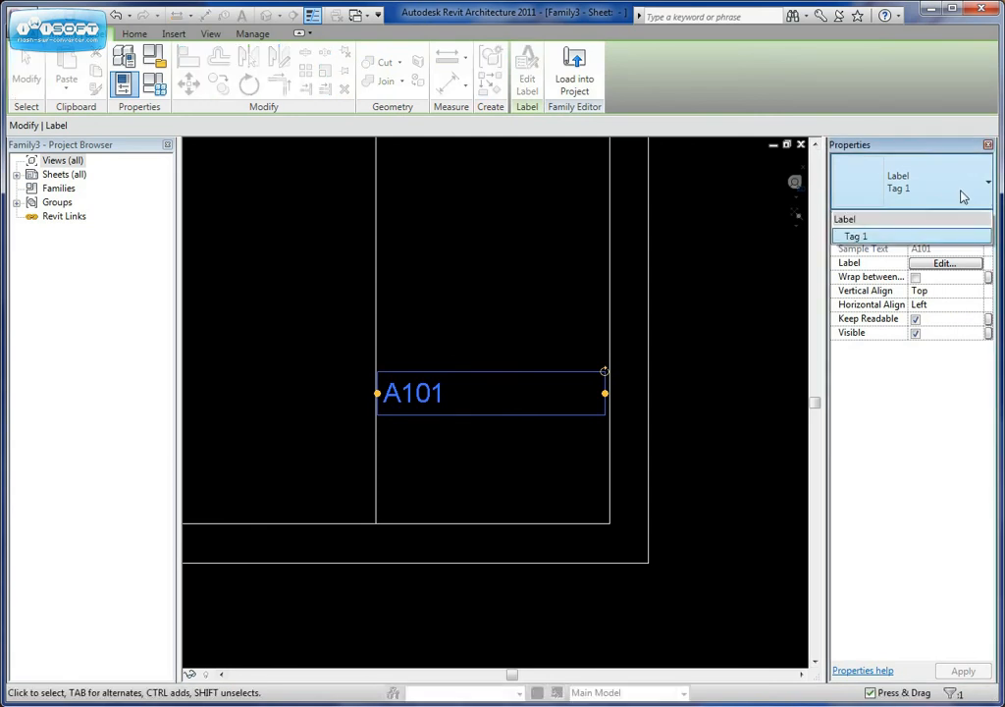
click(882, 237)
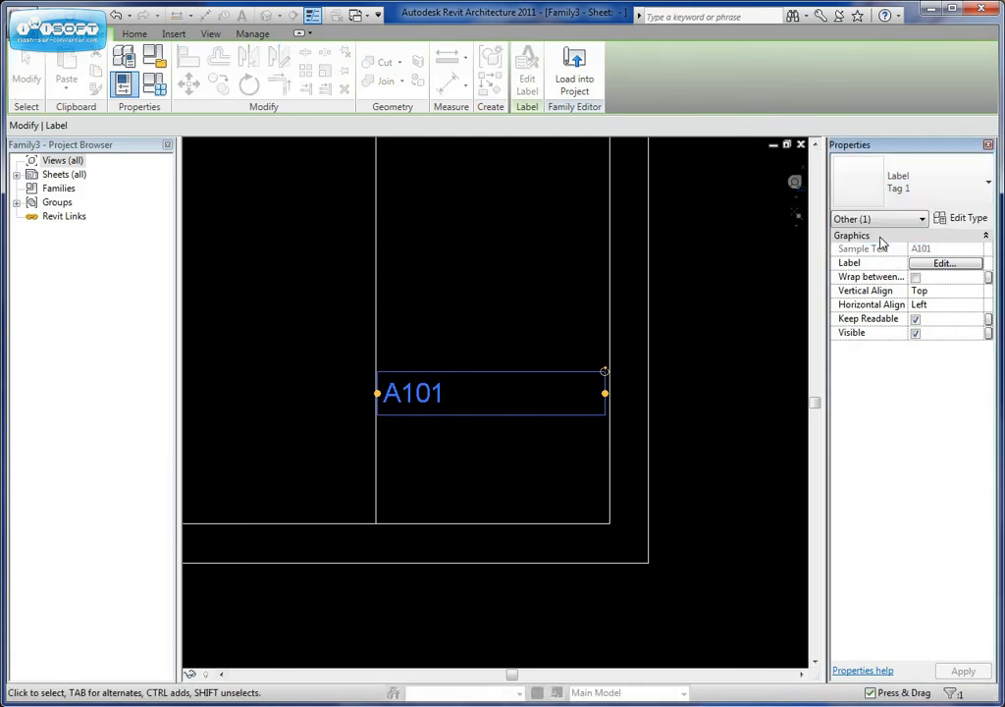
click(966, 220)
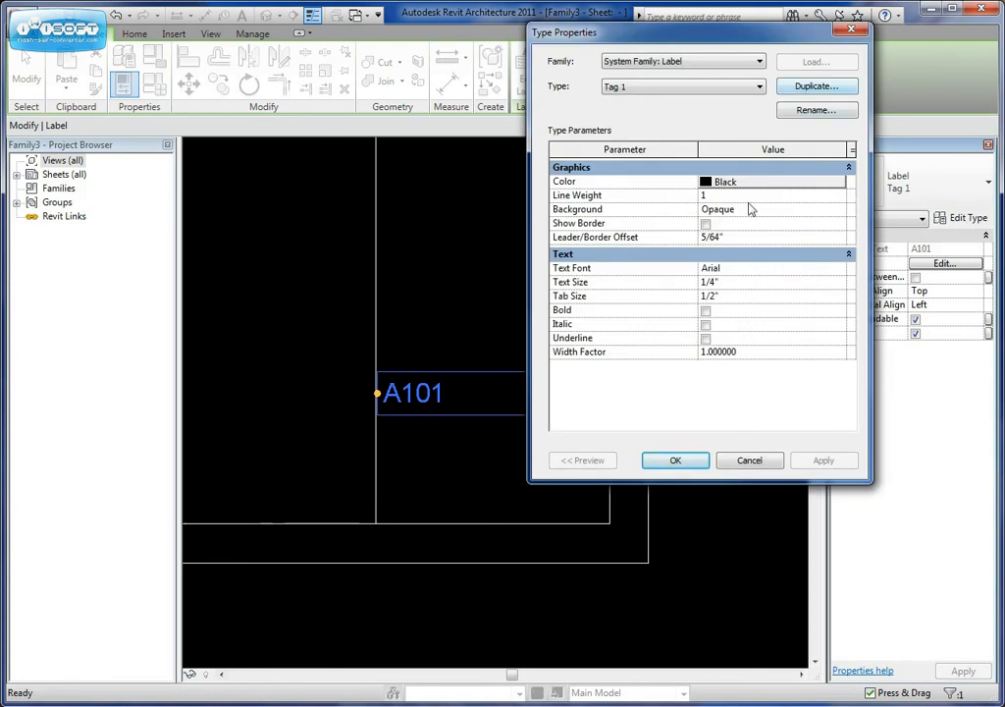
click(722, 288)
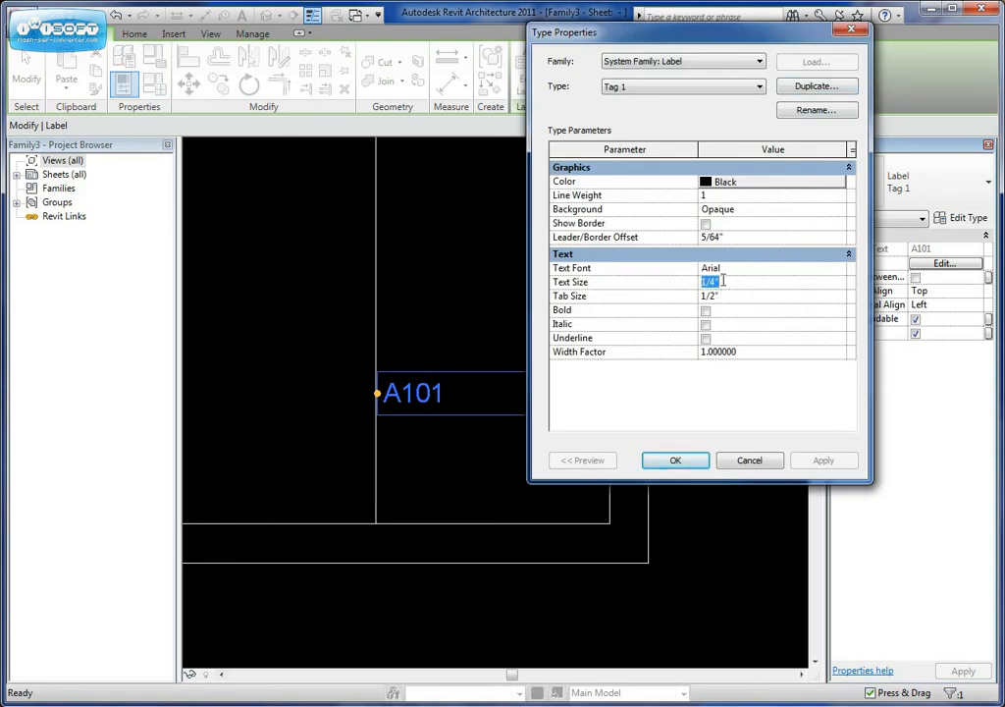
click(819, 89)
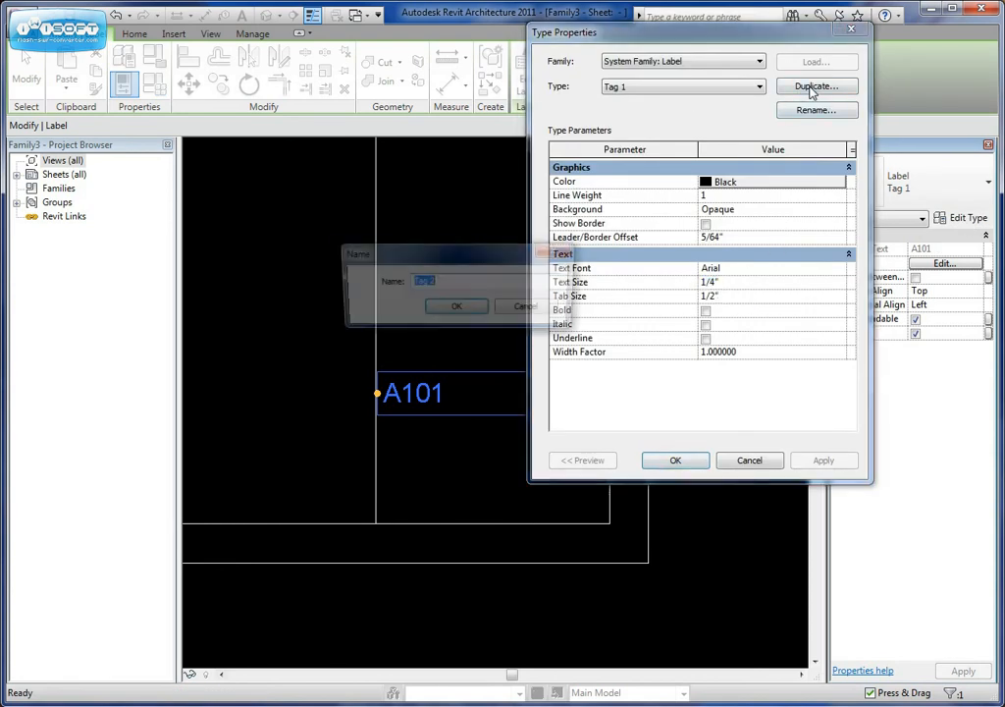
click(468, 310)
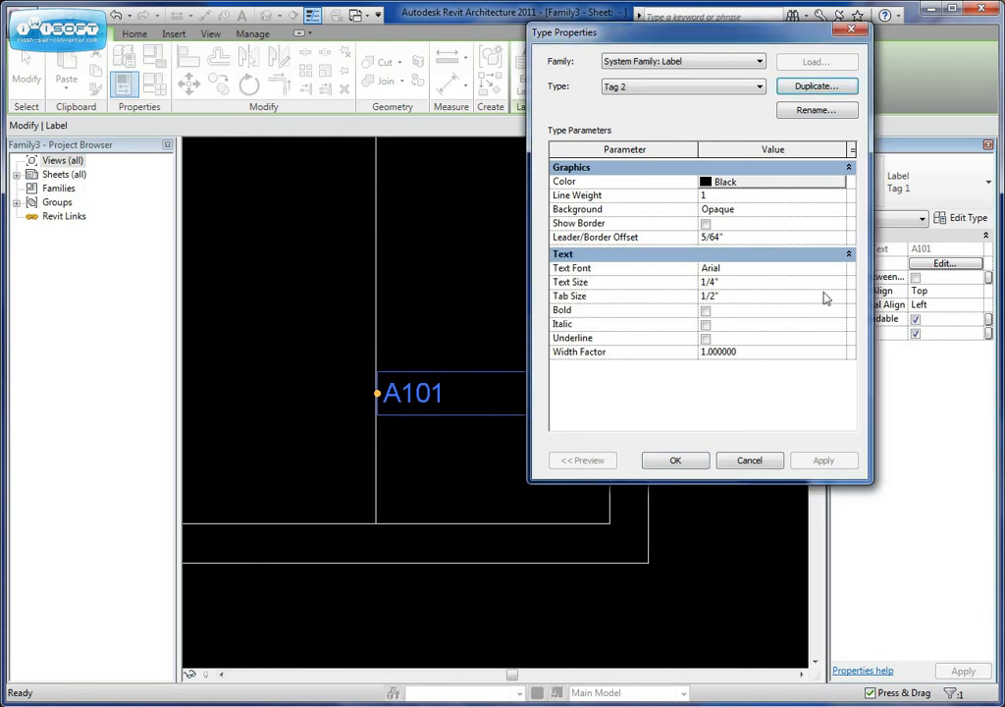
click(787, 284)
text(3/4")
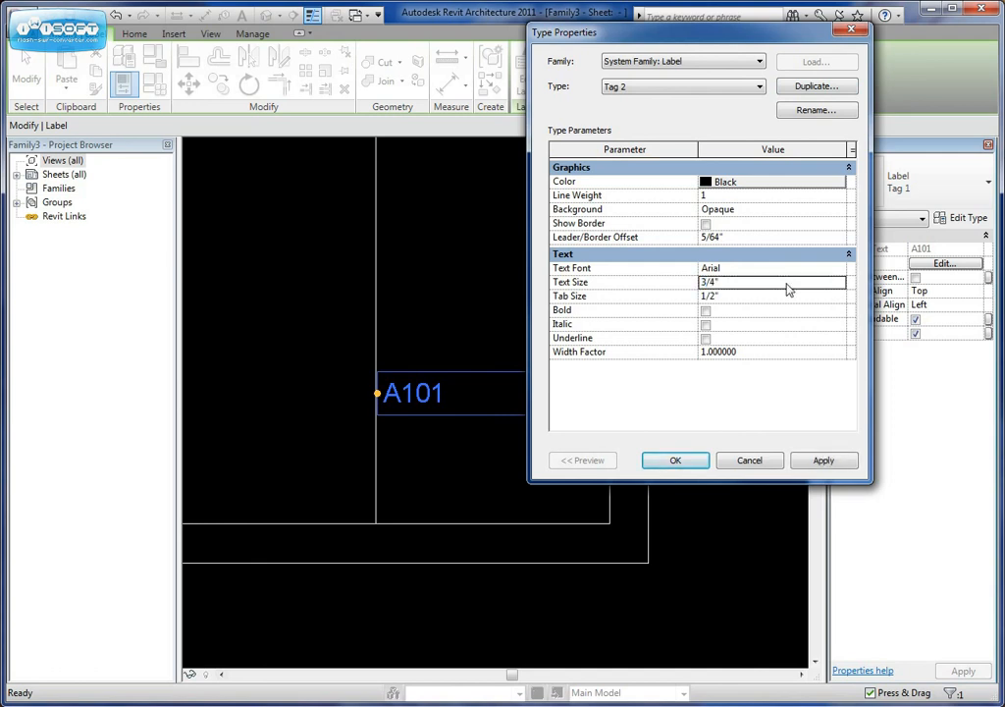
click(671, 465)
- Set the sheet number label's horizontal alignment to Center
click(948, 305)
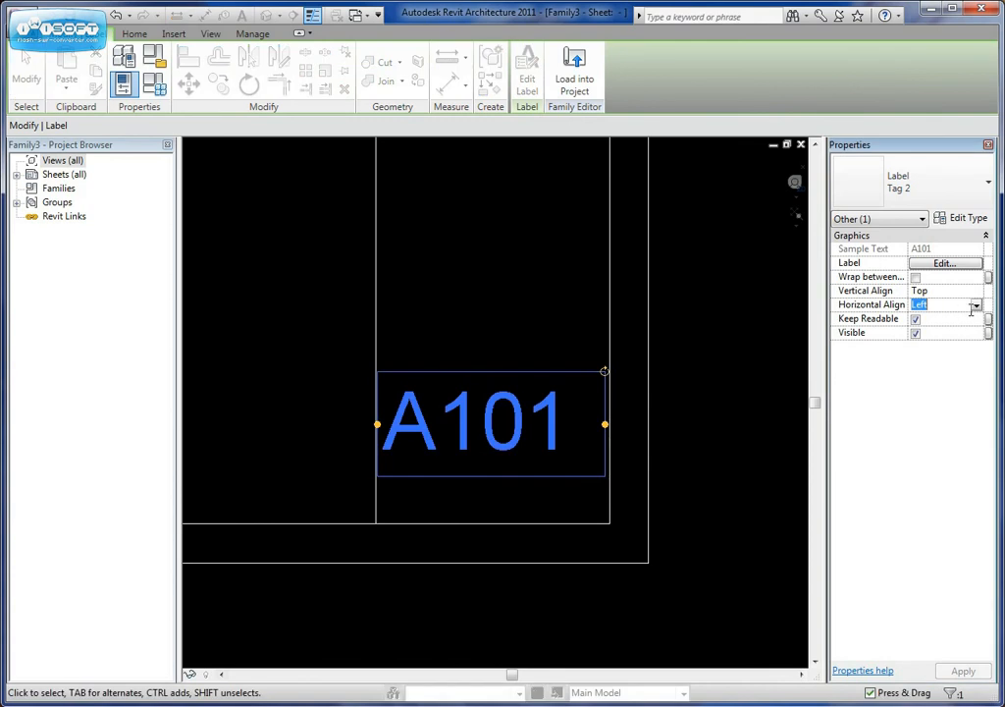
click(974, 308)
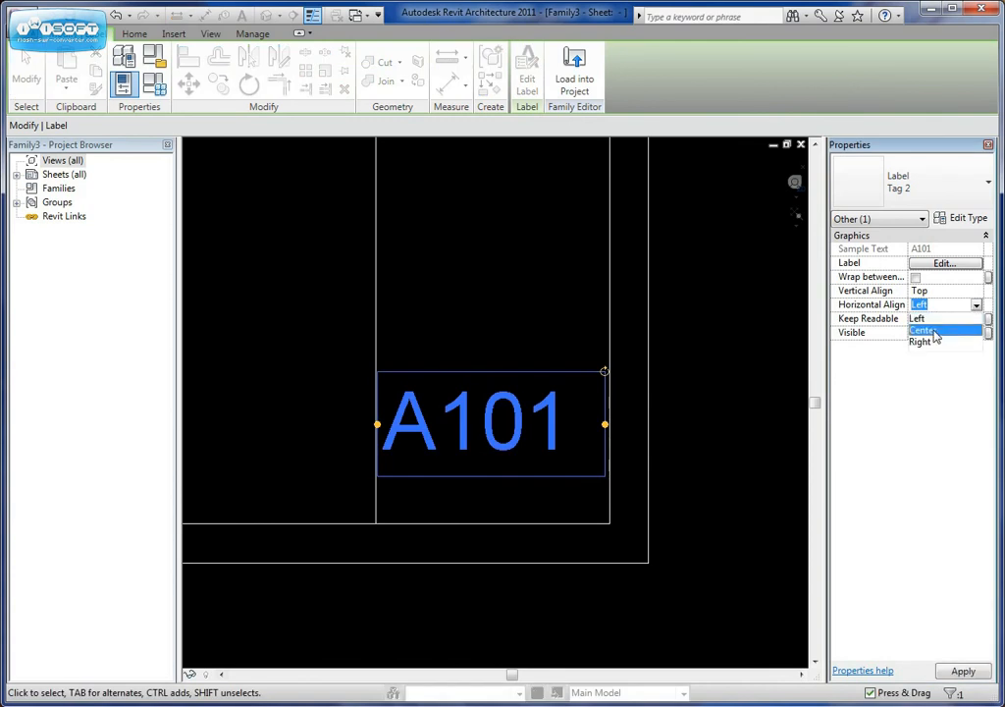
click(977, 331)
click(974, 673)
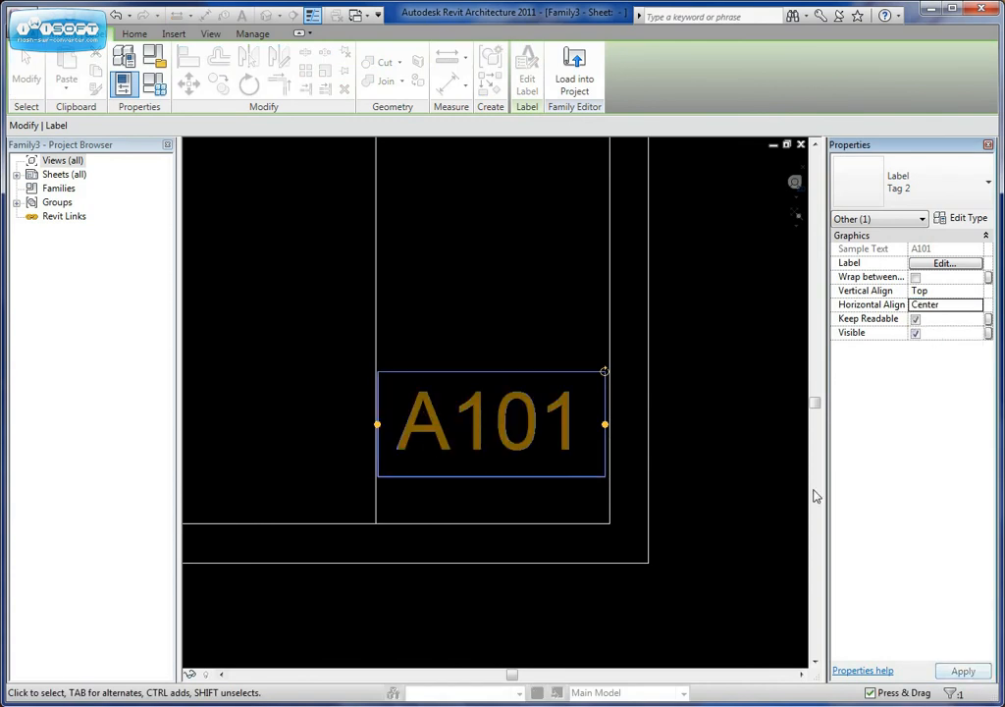
- Move the enlarged sheet number label down to just above the inner border's lower line
click(747, 400)
click(489, 410)
drag(489, 409, 494, 459)
click(717, 464)
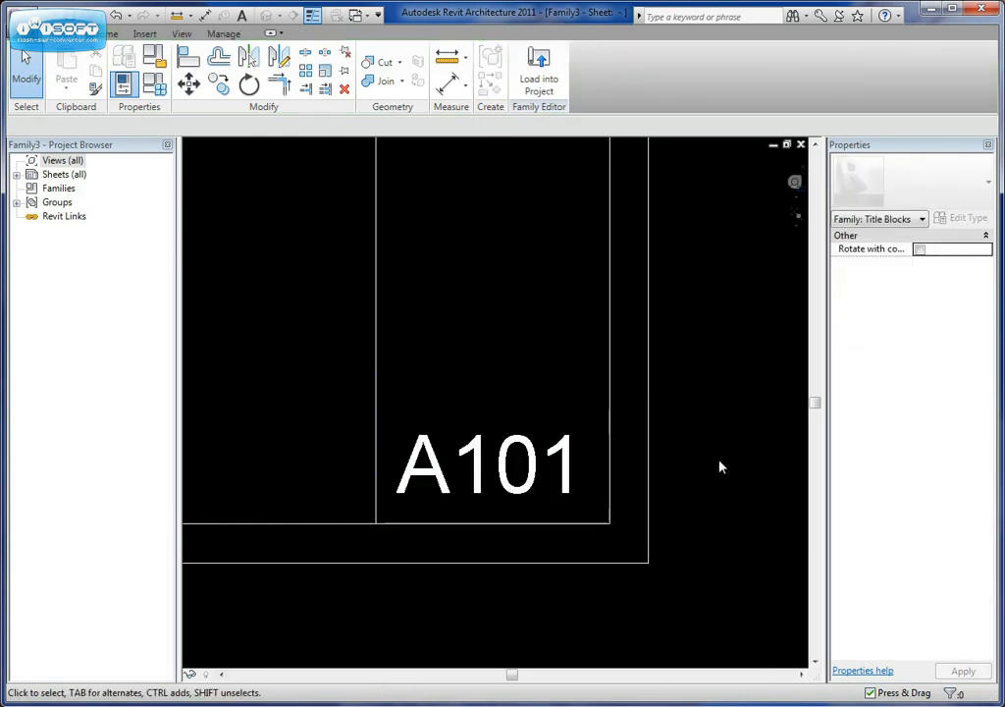
- Place a label with the Sheet Name parameter in the title strip above the sheet number
scroll(687, 461, down, 2)
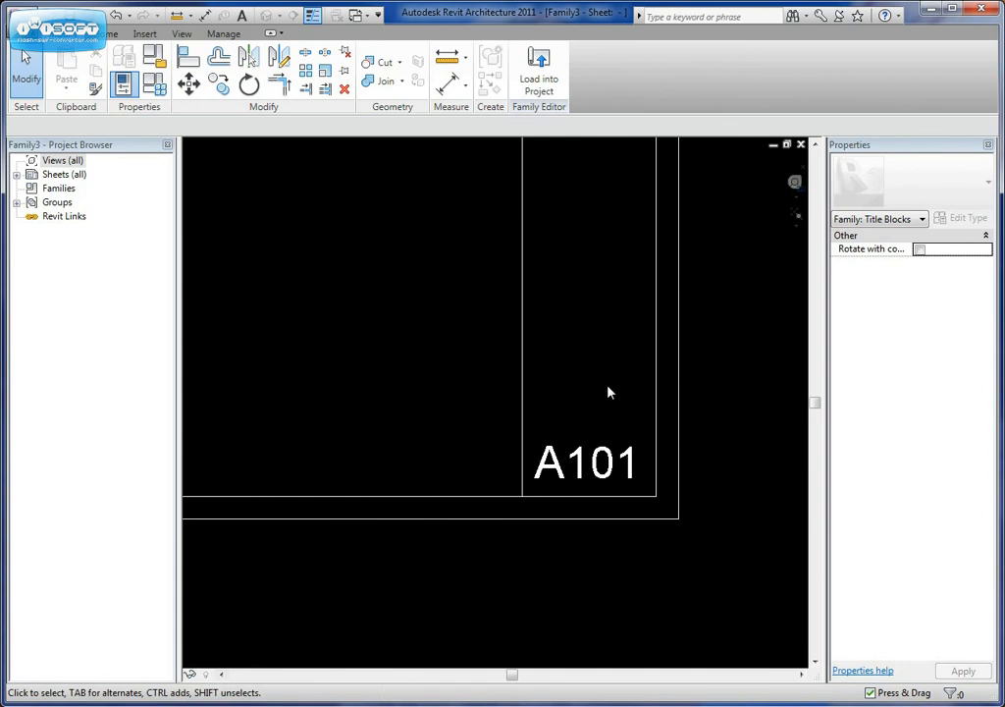
scroll(567, 438, up, 3)
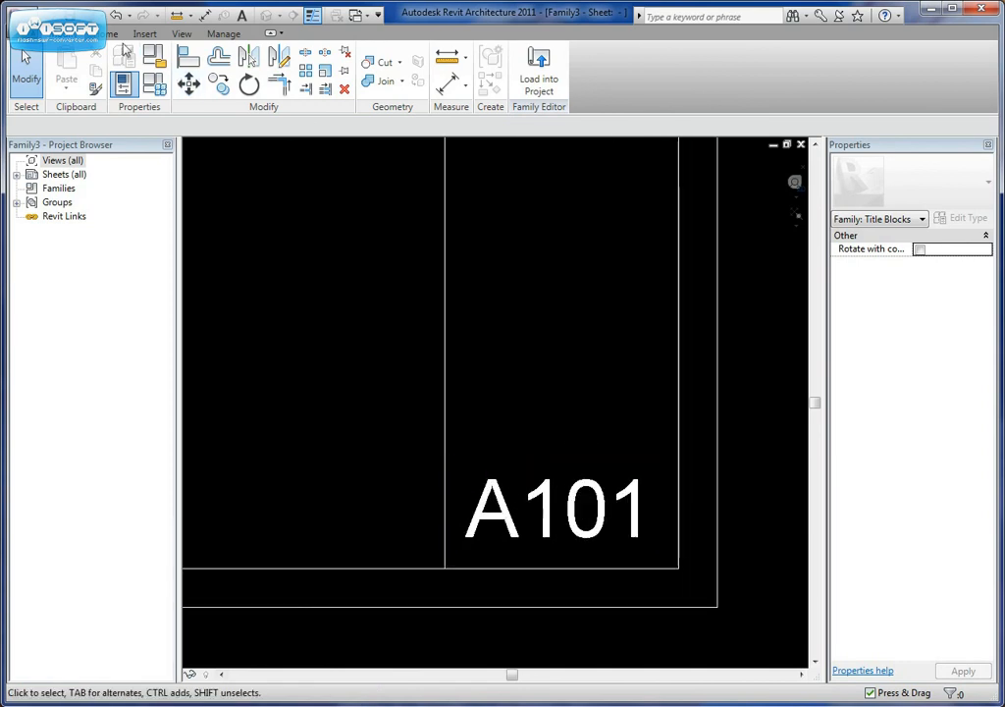
click(110, 33)
click(508, 71)
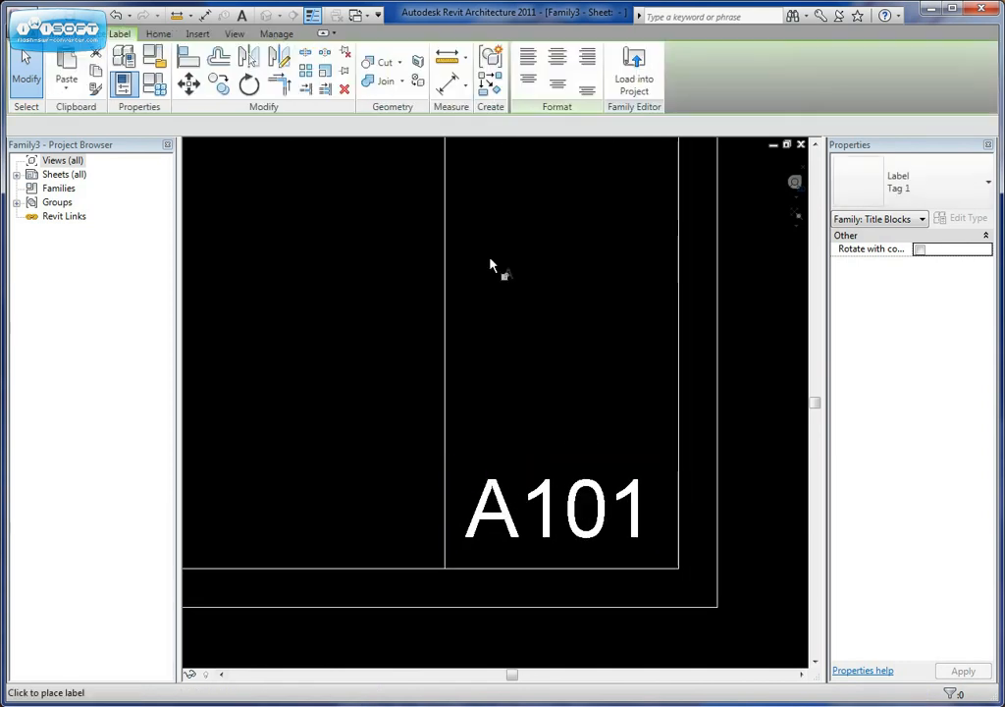
click(496, 363)
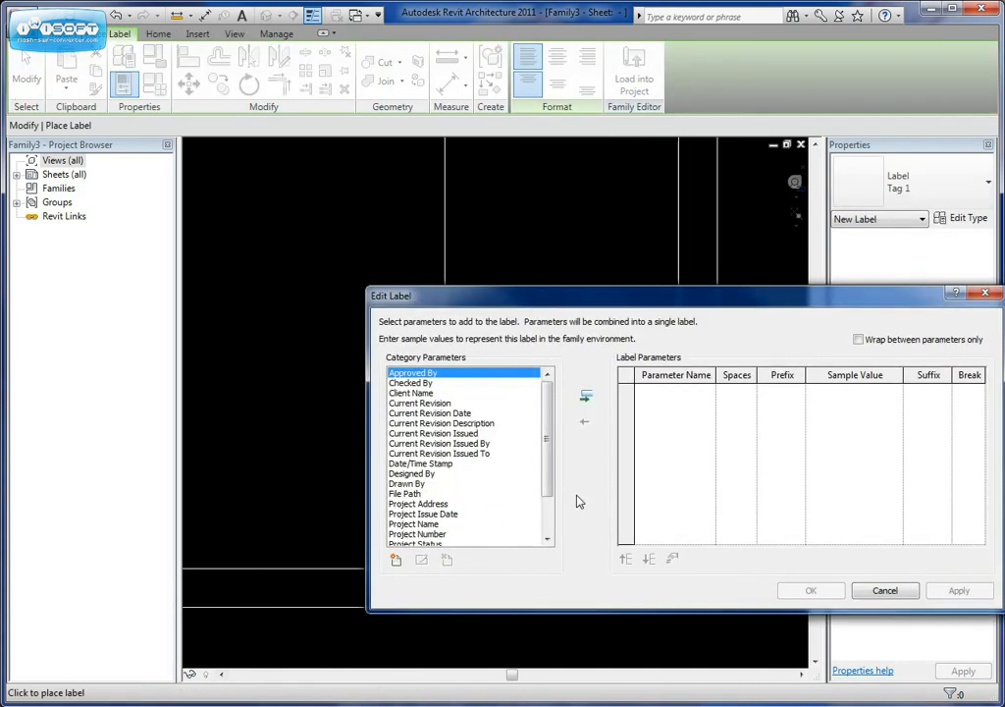
drag(545, 456, 489, 526)
click(410, 525)
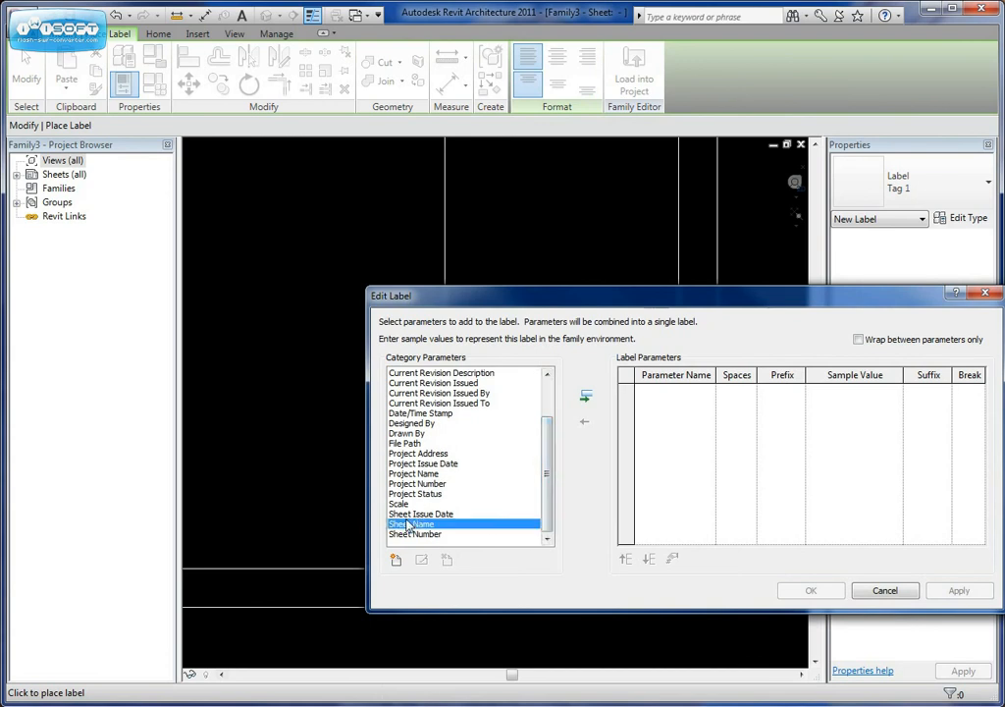
click(586, 396)
click(829, 593)
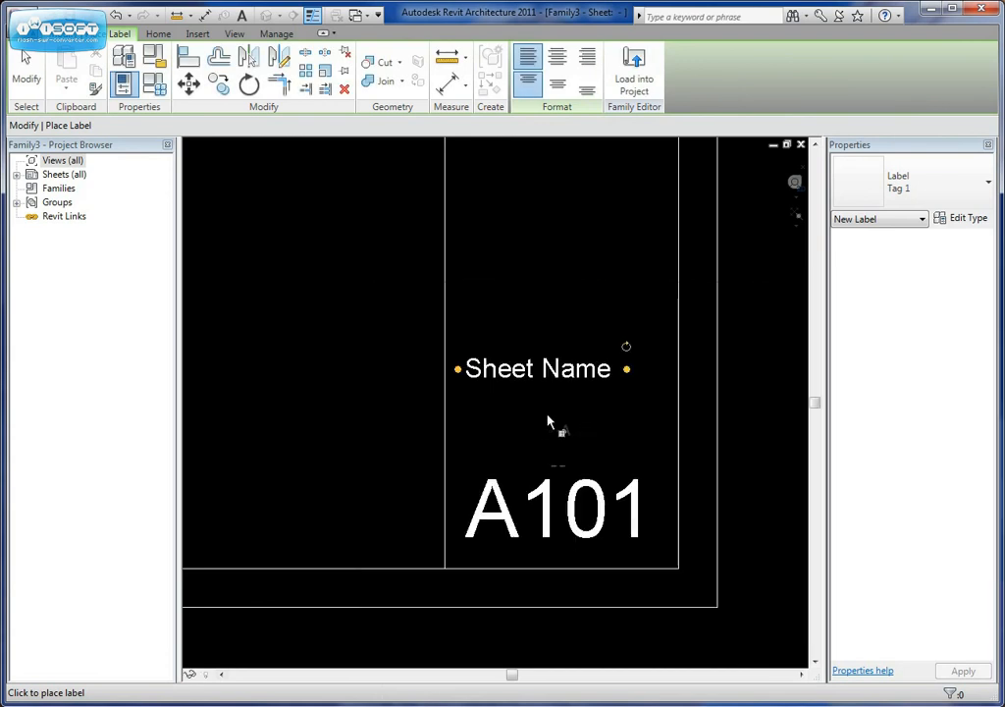
key(Escape)
- Stretch the Sheet Name label's box to both sides of the title strip
click(528, 385)
drag(457, 373, 447, 369)
drag(627, 369, 672, 368)
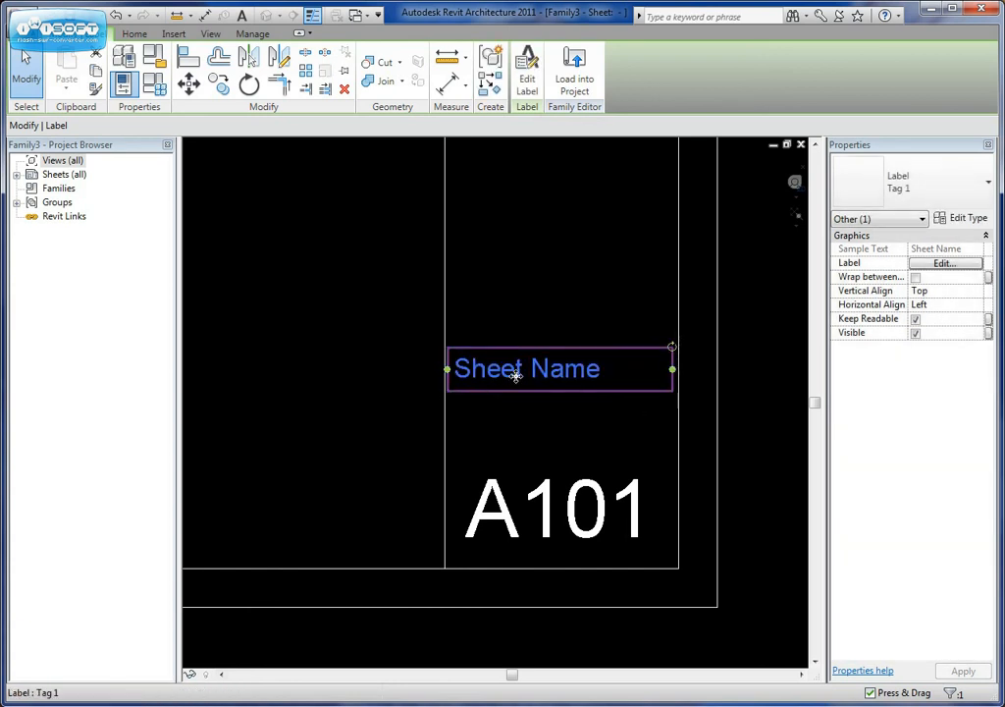
click(402, 371)
- Load the title block family into the project and place an instance of it on sheet A101
key(z)
key(f)
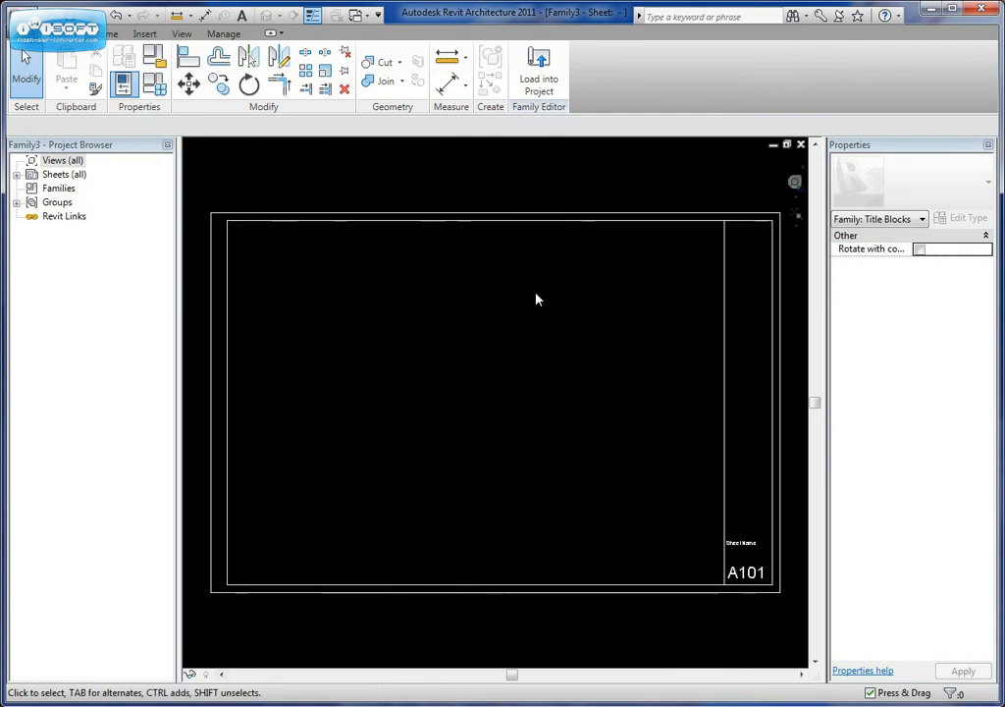
click(540, 78)
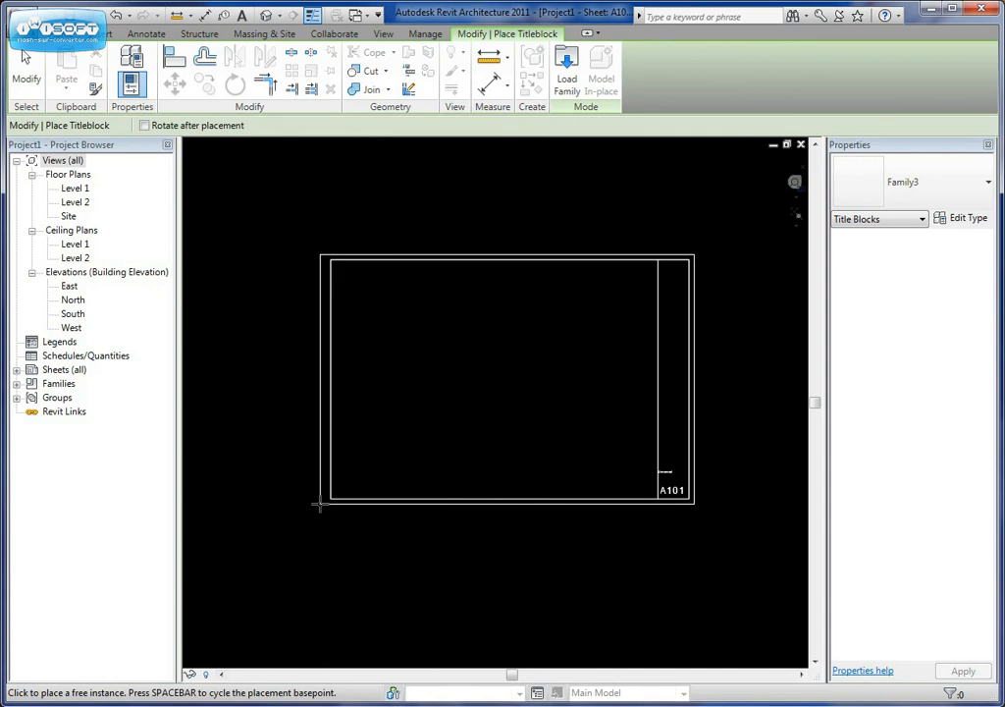
click(318, 503)
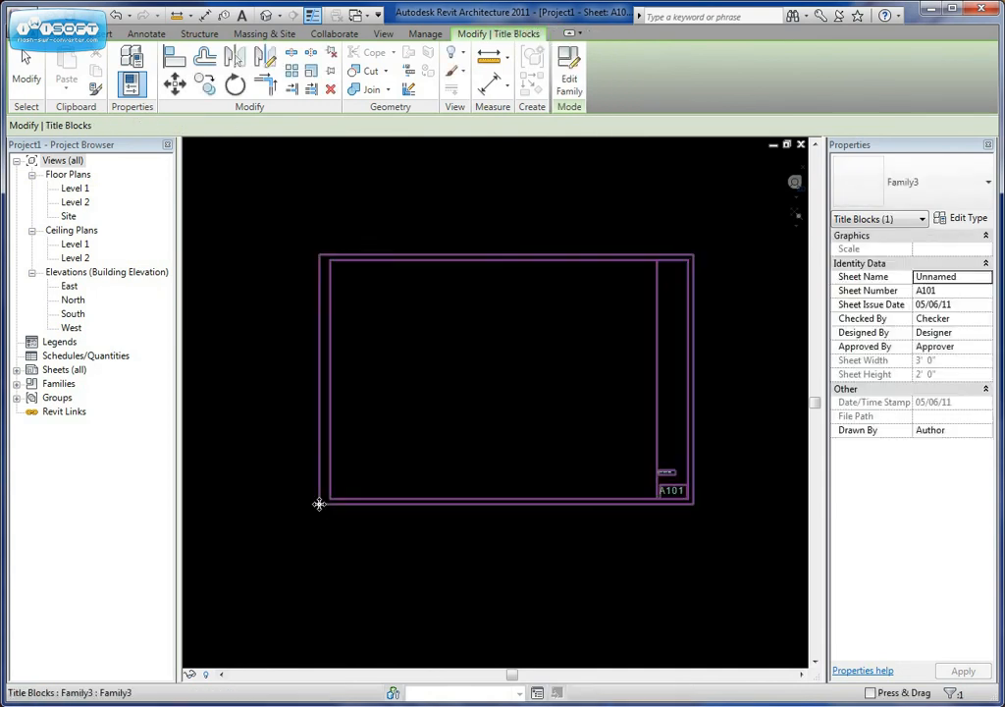
key(Escape)
- Expand the project's sheet list and change the sheet number in the placed title block to a1.0
double_click(67, 373)
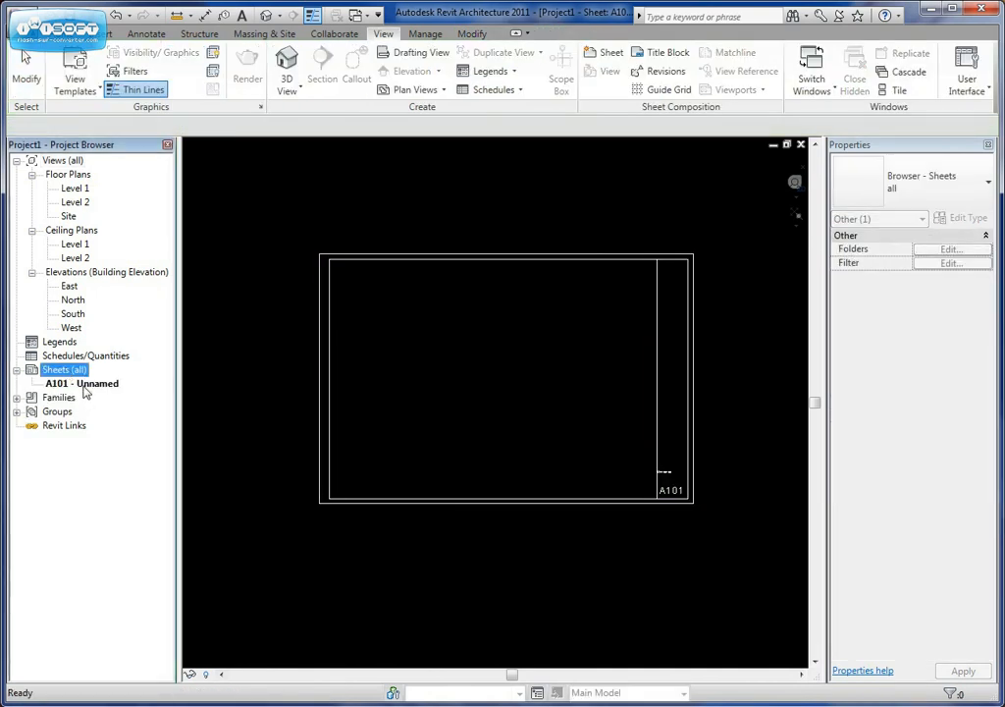
click(611, 507)
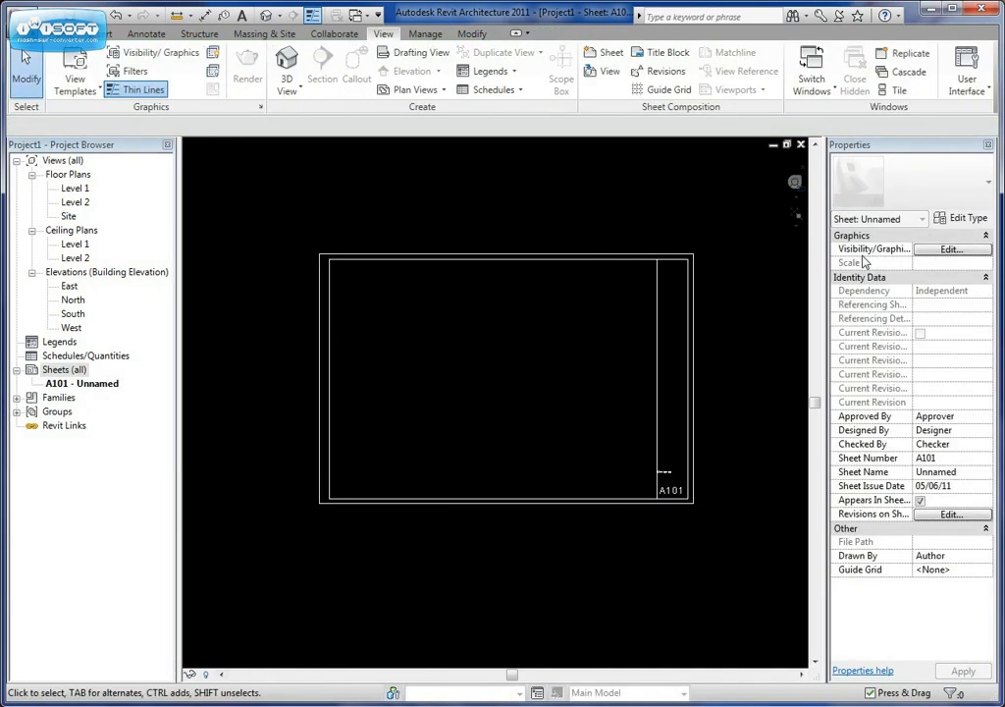
click(796, 217)
scroll(579, 523, up, 4)
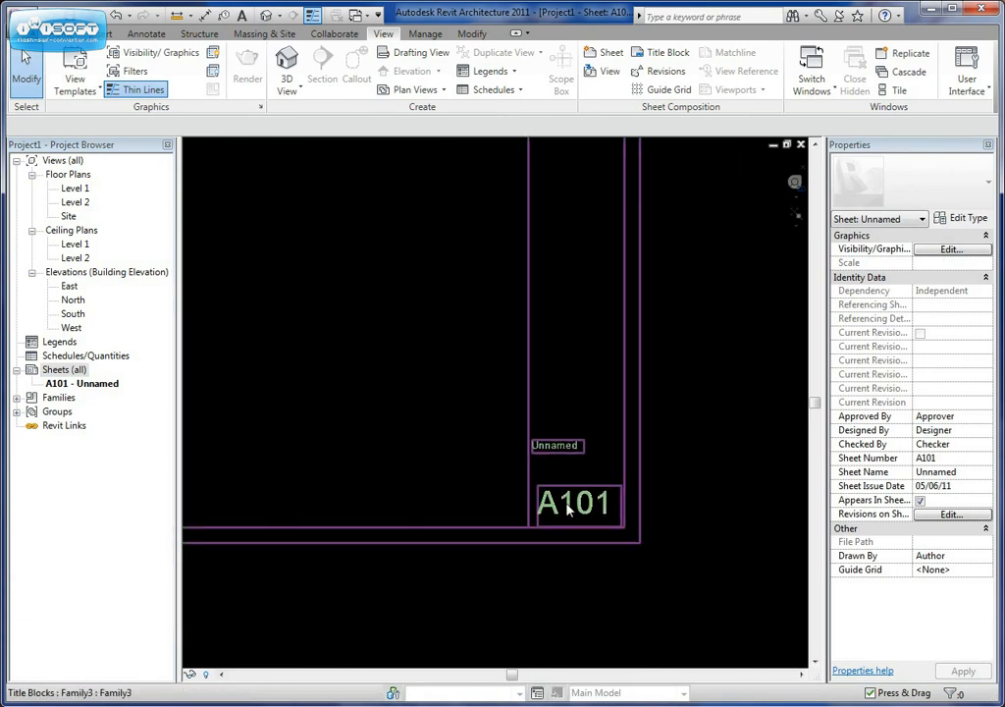
click(596, 528)
click(586, 493)
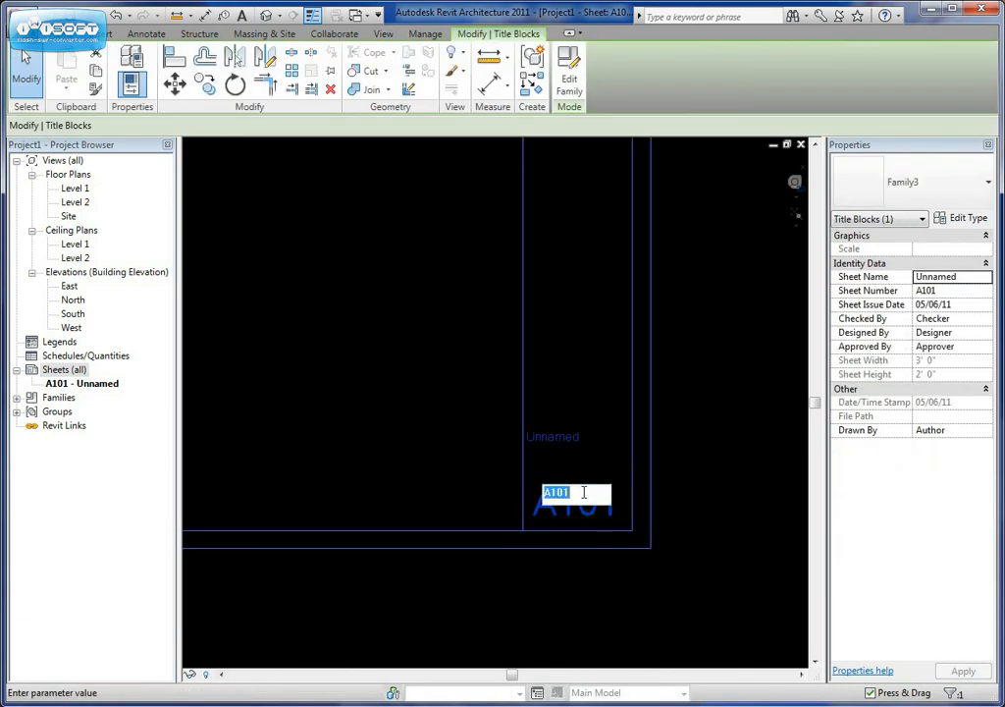
text(A10)
click(347, 291)
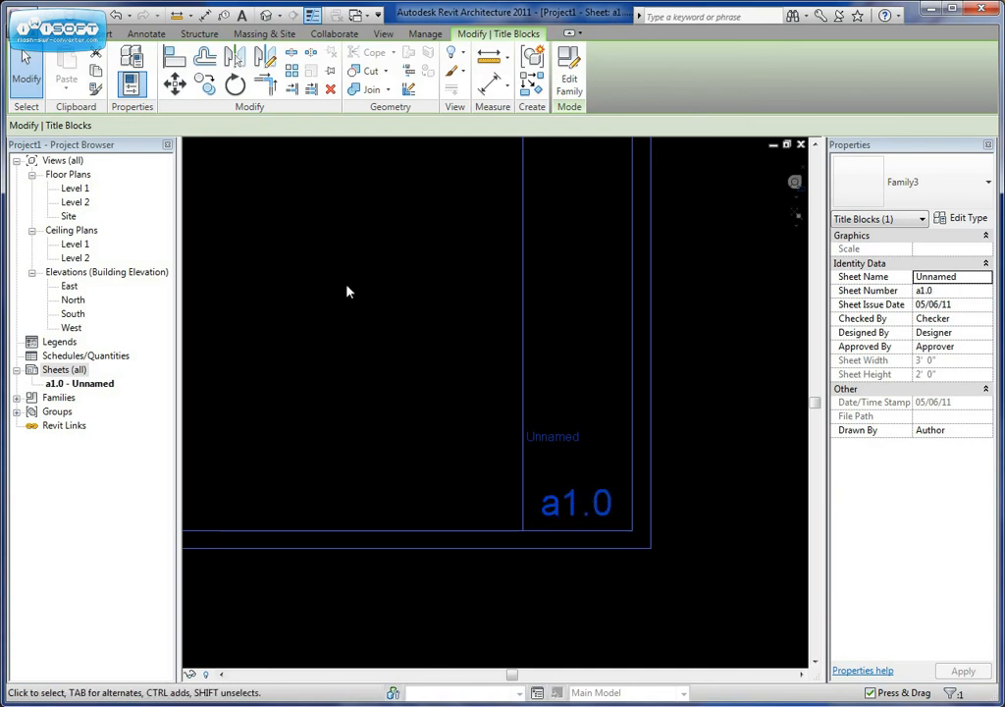
- Set the sheet name in the placed title block to Florrplan
click(560, 439)
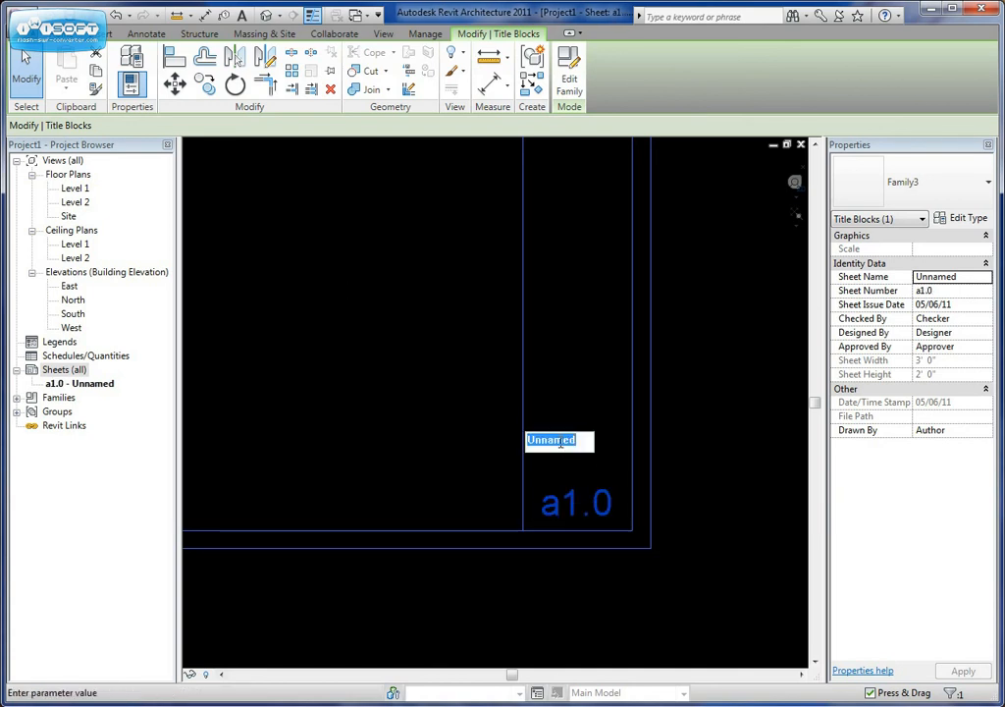
text(Florrplan)
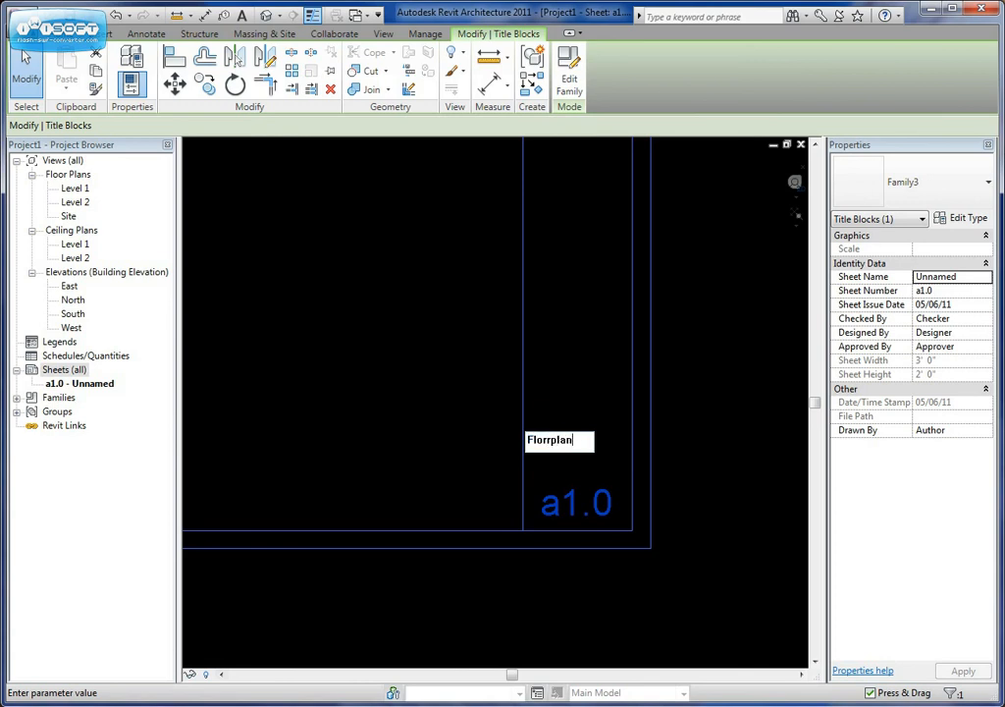
key(Return)
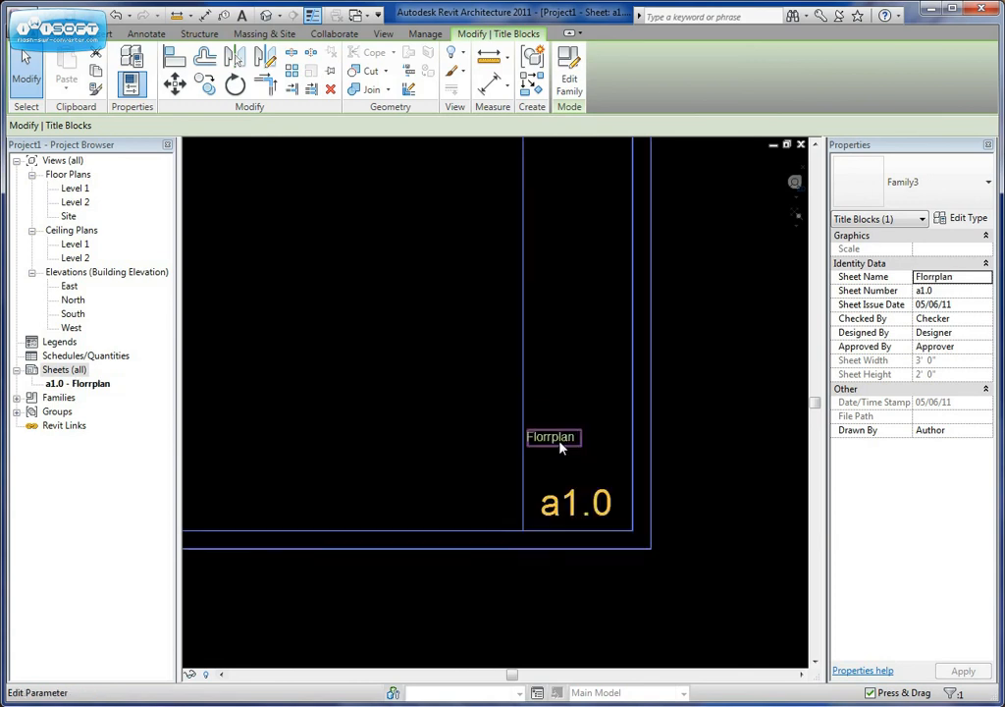